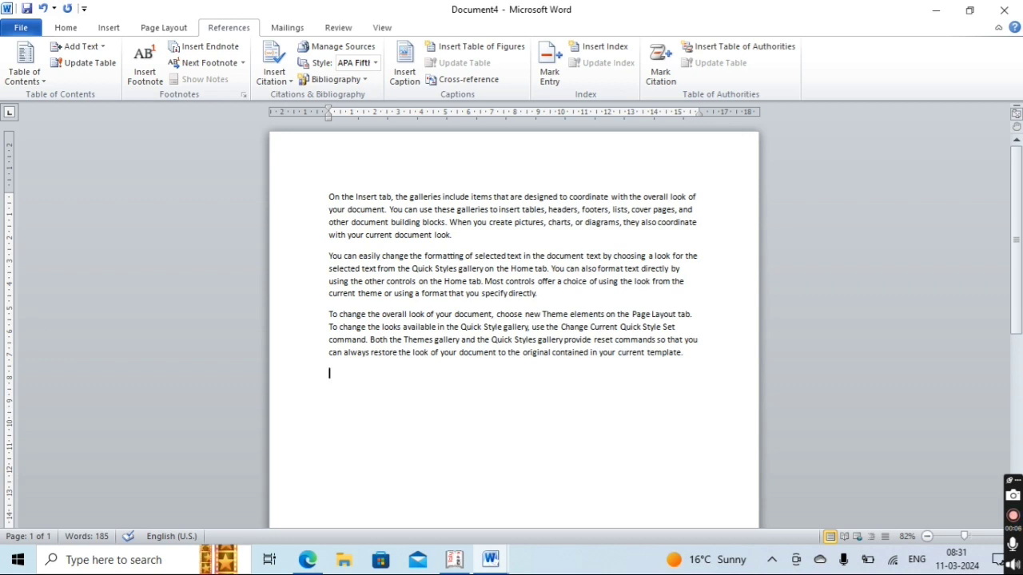
Insert page breaks after the first and second paragraphs so that each of the three paragraphs sits on its own page.
{"action": "left_click", "coordinate": [455, 237]}
{"action": "key", "text": "ctrl+Return"}
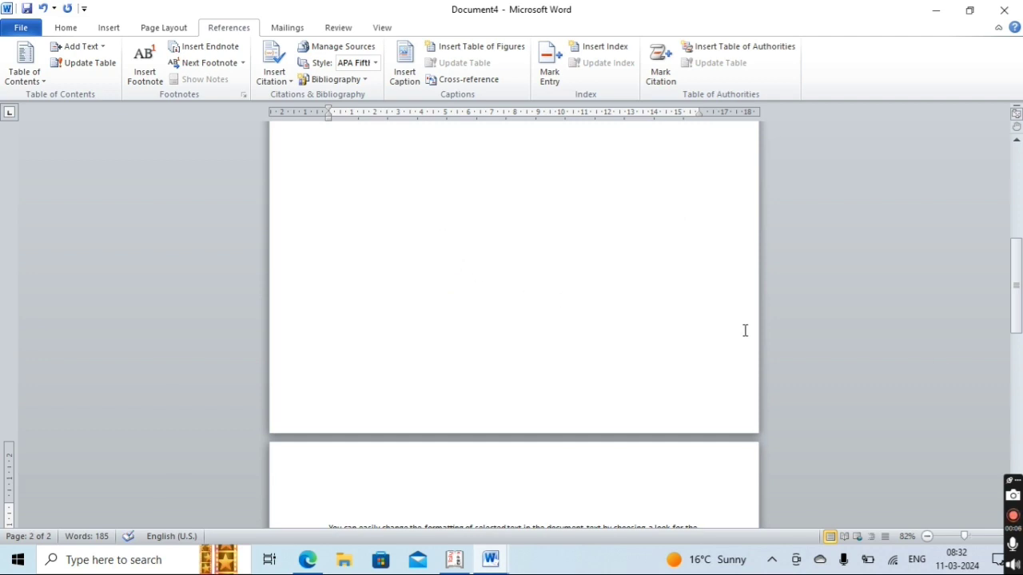
{"action": "left_click_drag", "start_coordinate": [1015, 309], "coordinate": [1016, 356]}
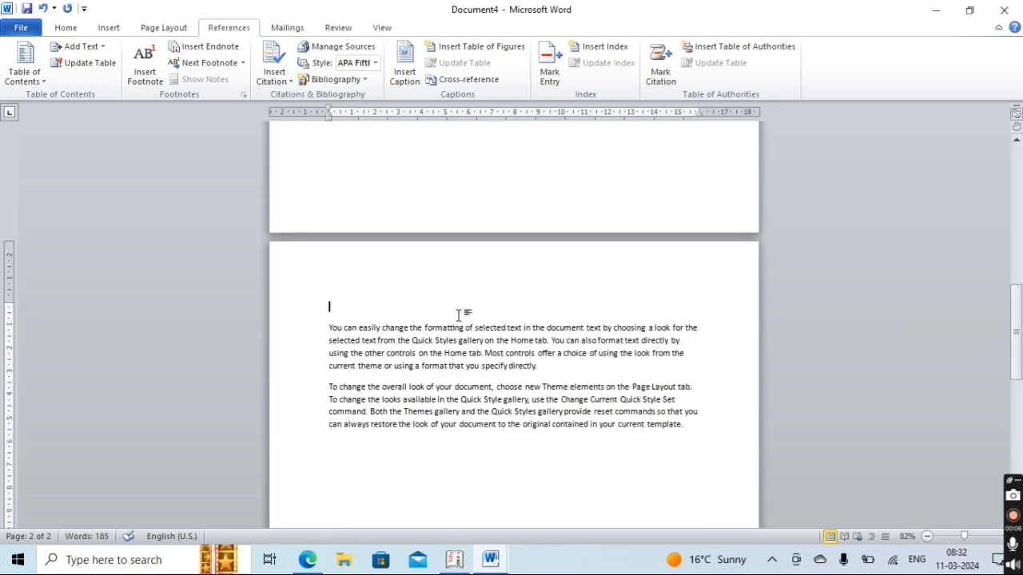
{"action": "left_click", "coordinate": [548, 367]}
{"action": "key", "text": "ctrl+Return"}
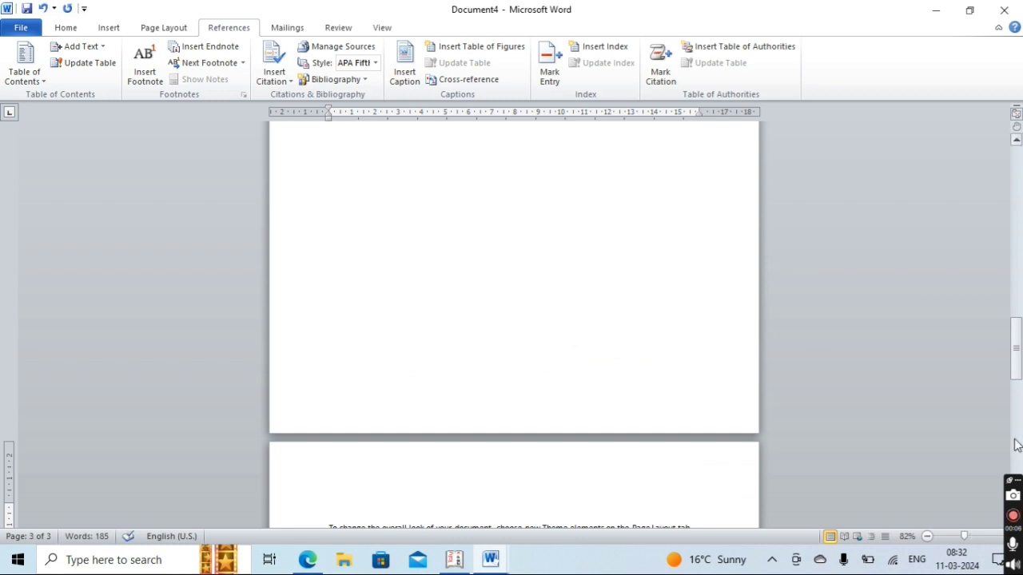
Add the heading line "hardware" above the paragraph on the first page.
{"action": "left_click_drag", "start_coordinate": [1016, 347], "coordinate": [1017, 144]}
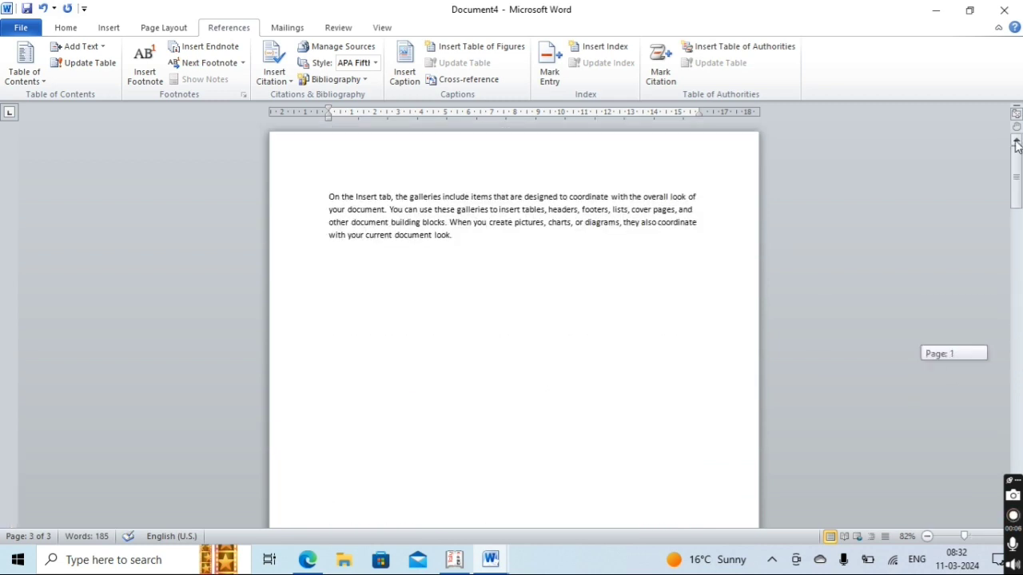
{"action": "left_click", "coordinate": [328, 195]}
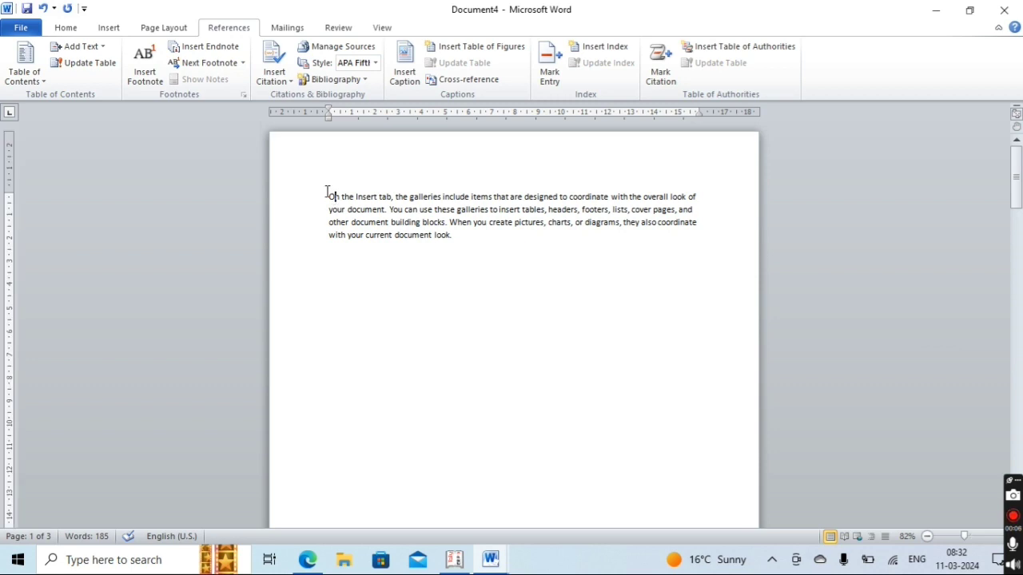
{"action": "key", "text": "Return"}
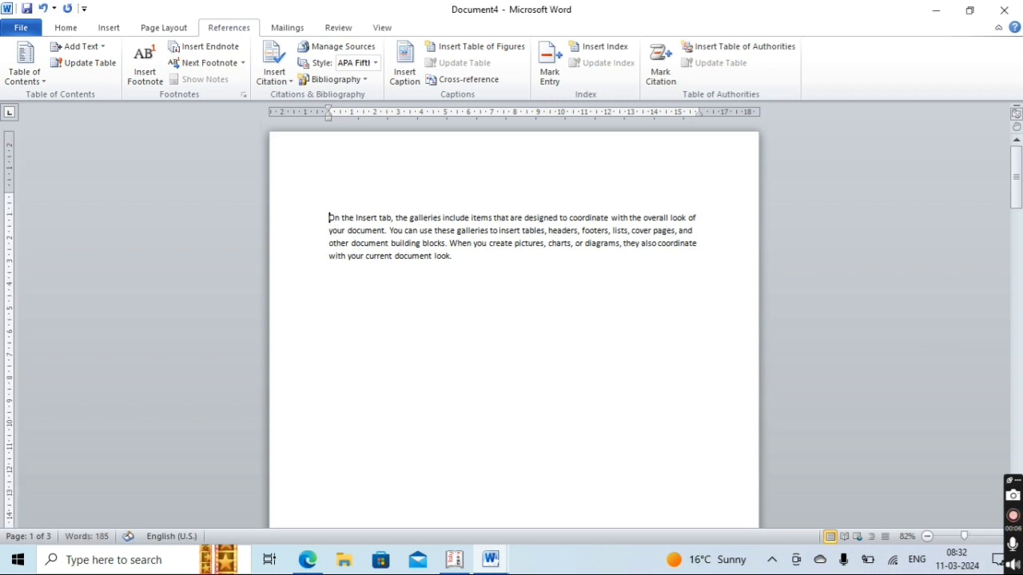
{"action": "key", "text": "Up"}
{"action": "type", "text": "hard"}
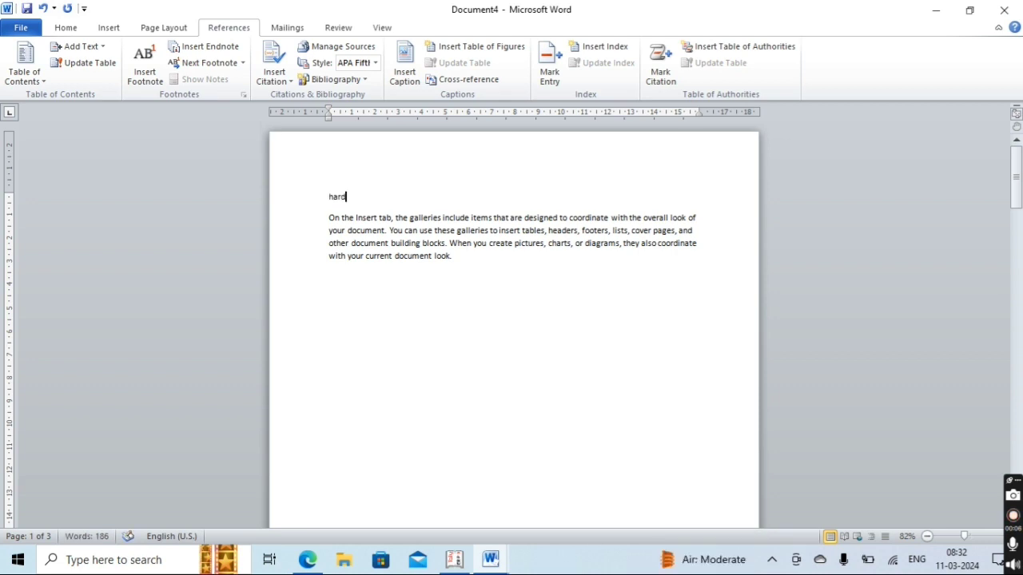
{"action": "type", "text": "ware"}
Add the heading line "software" above the paragraph on the second page.
{"action": "left_click_drag", "start_coordinate": [1019, 200], "coordinate": [1019, 293]}
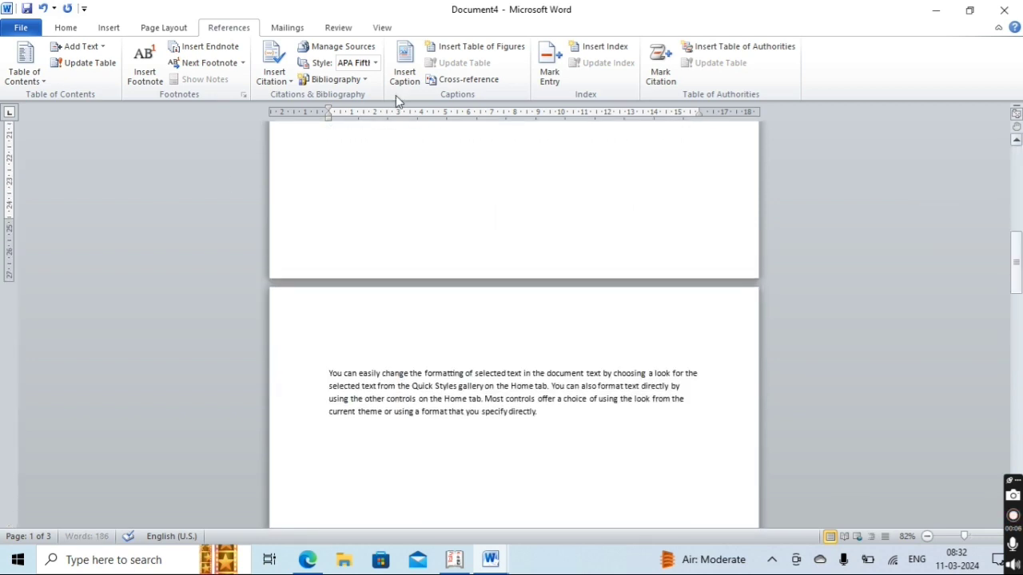
{"action": "left_click", "coordinate": [330, 321]}
{"action": "type", "text": "soft"}
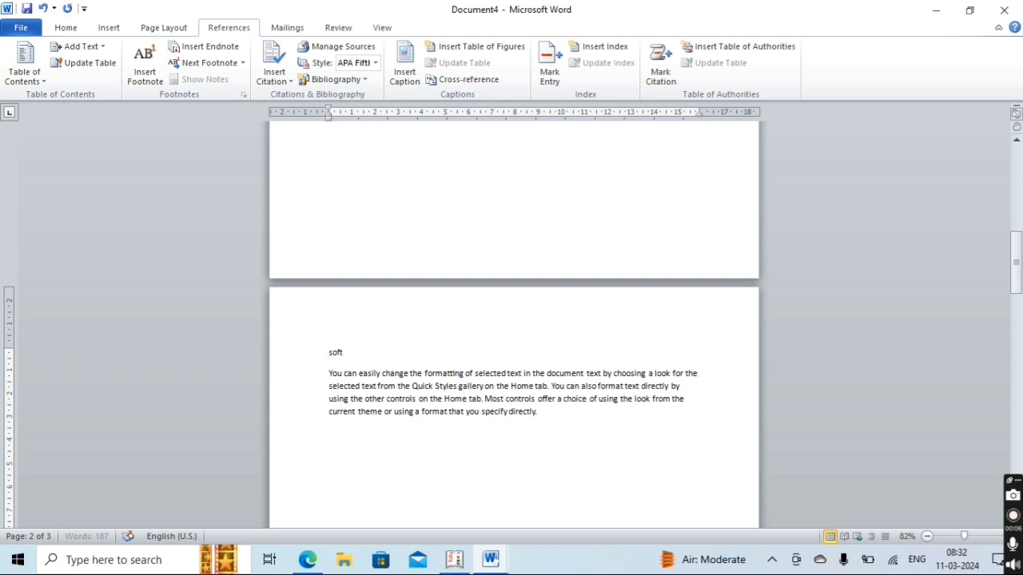
{"action": "type", "text": "ware"}
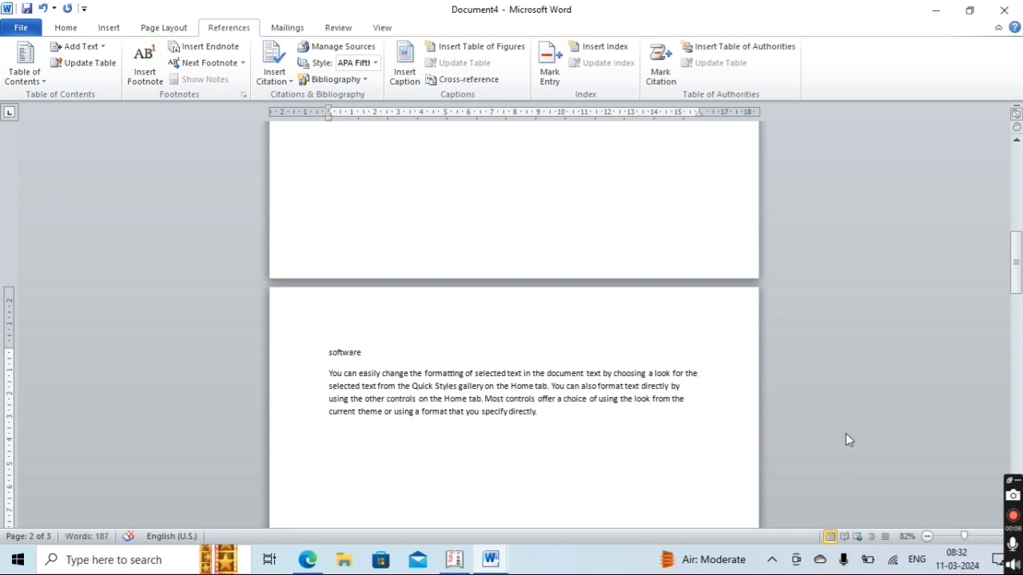
Add the heading line "output" above the paragraph on the third page.
{"action": "left_click", "coordinate": [1016, 221]}
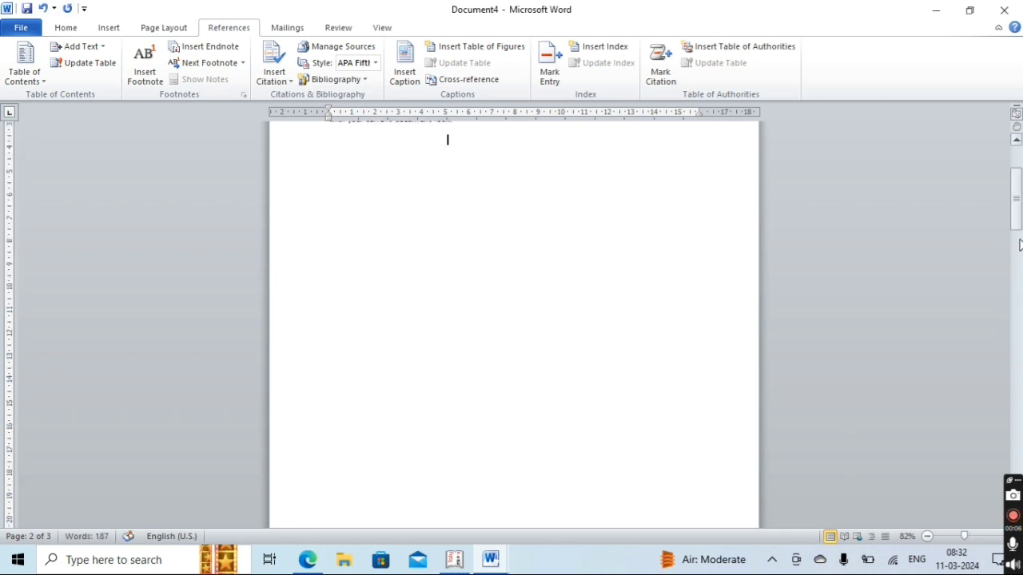
{"action": "left_click_drag", "start_coordinate": [1016, 221], "coordinate": [941, 339]}
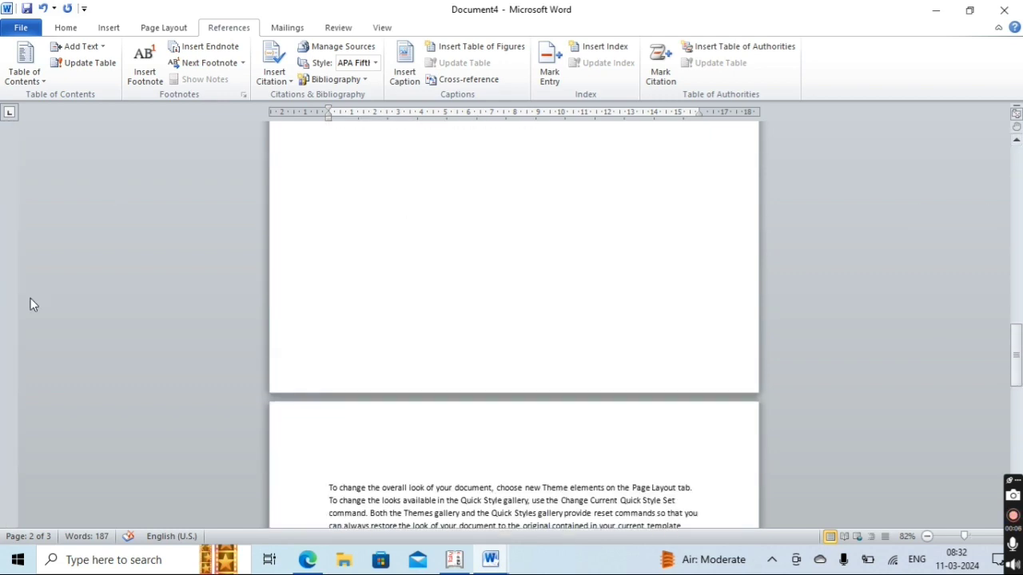
{"action": "left_click", "coordinate": [336, 454]}
{"action": "type", "text": "out"}
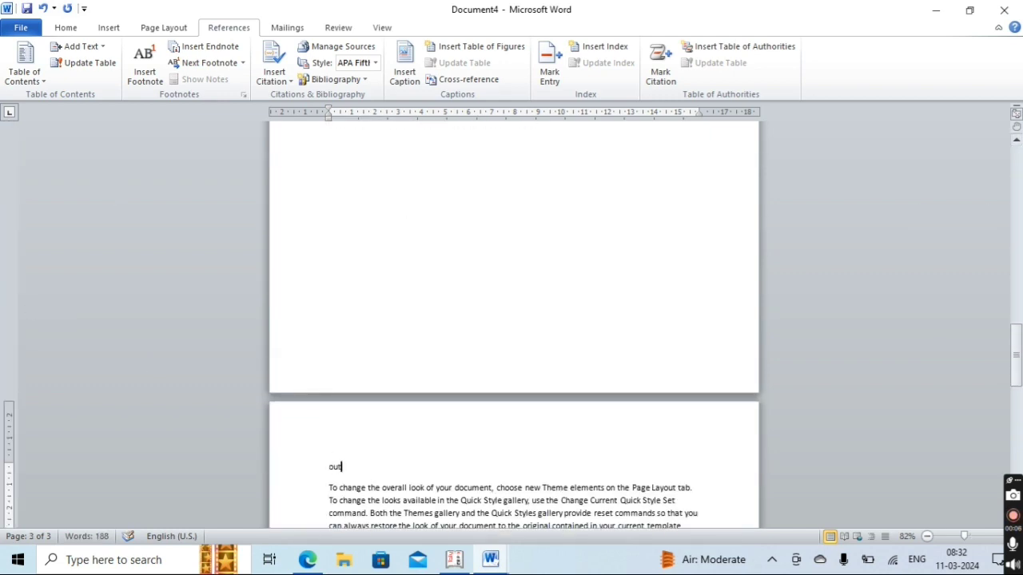
{"action": "type", "text": "put"}
Mark the "hardware" line on the first page as a Level 1 table of contents entry.
{"action": "left_click_drag", "start_coordinate": [1020, 354], "coordinate": [1018, 126]}
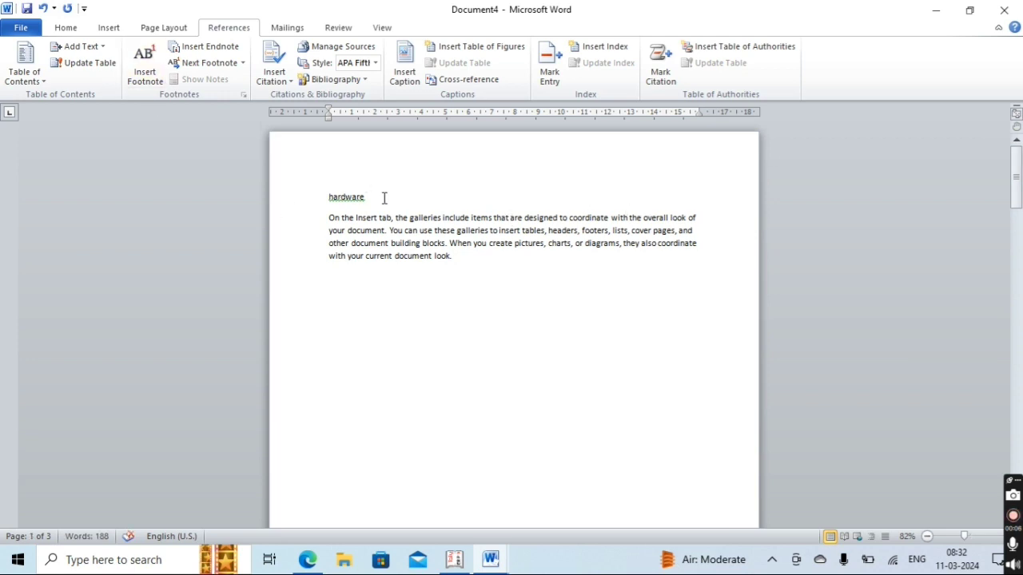
{"action": "left_click_drag", "start_coordinate": [366, 198], "coordinate": [299, 181]}
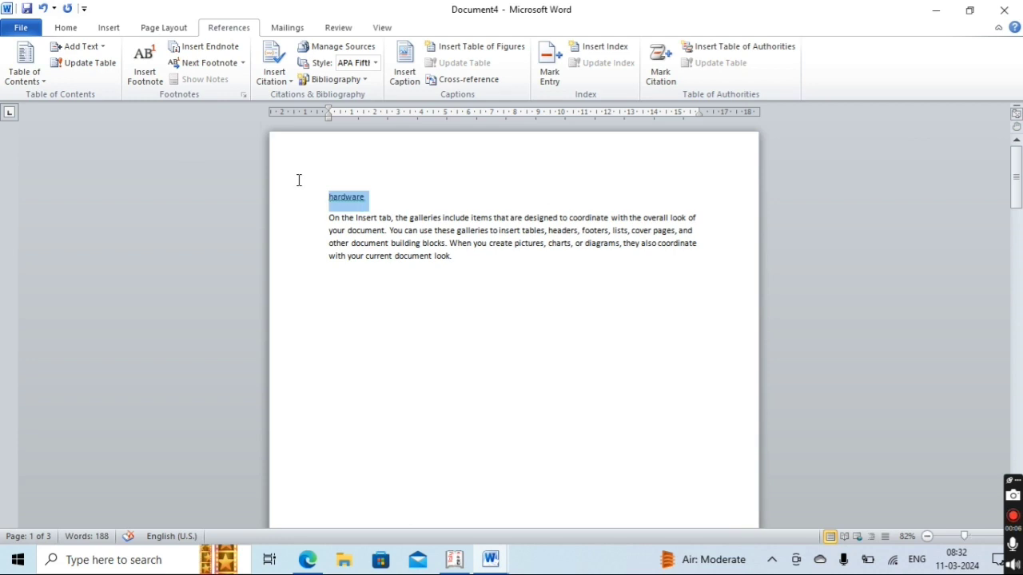
{"action": "left_click", "coordinate": [78, 50]}
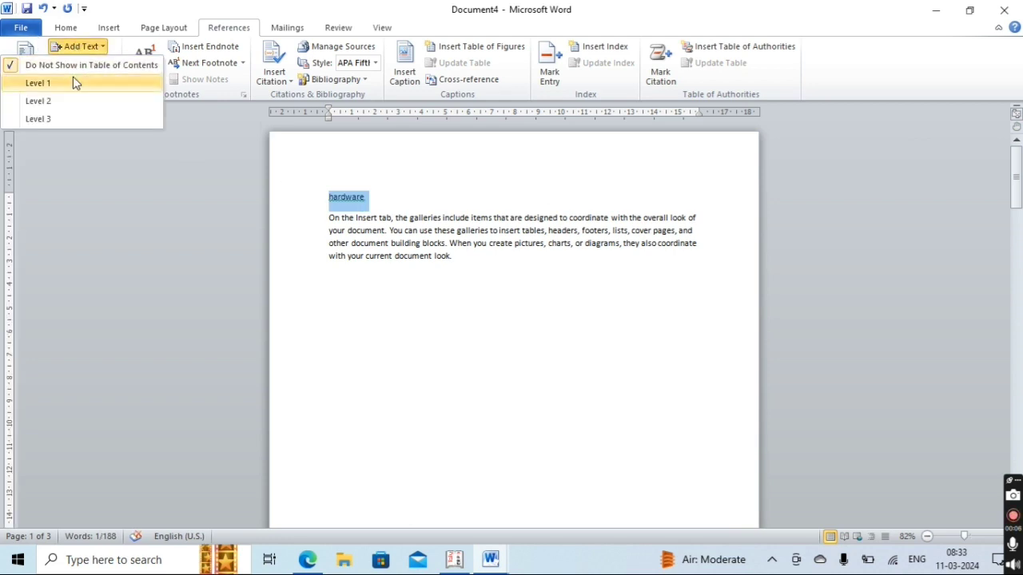
{"action": "left_click", "coordinate": [75, 83]}
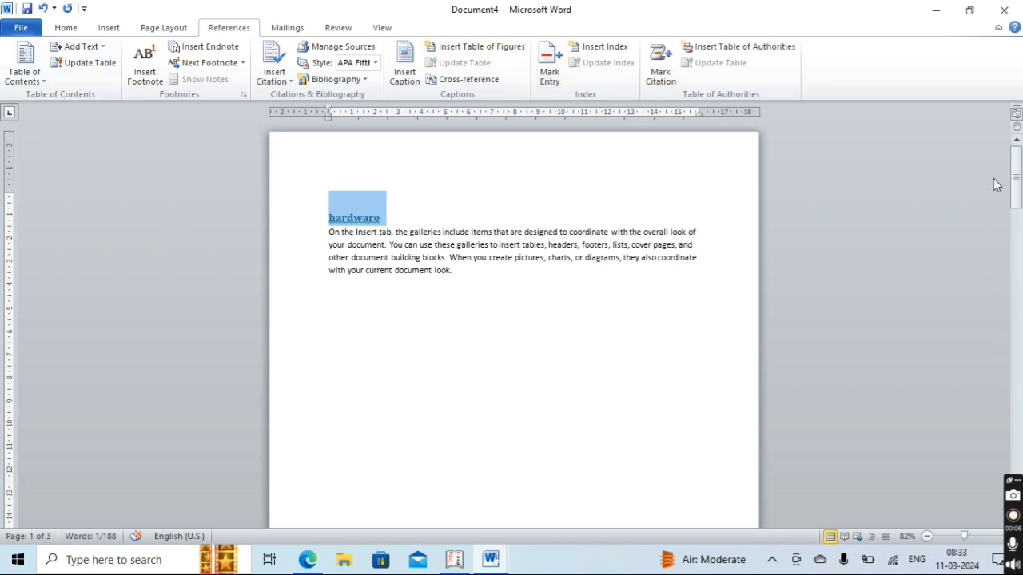
Mark the "software" line on the second page as a Level 2 table of contents entry.
{"action": "left_click_drag", "start_coordinate": [1015, 167], "coordinate": [1018, 240]}
{"action": "left_click_drag", "start_coordinate": [322, 385], "coordinate": [376, 392]}
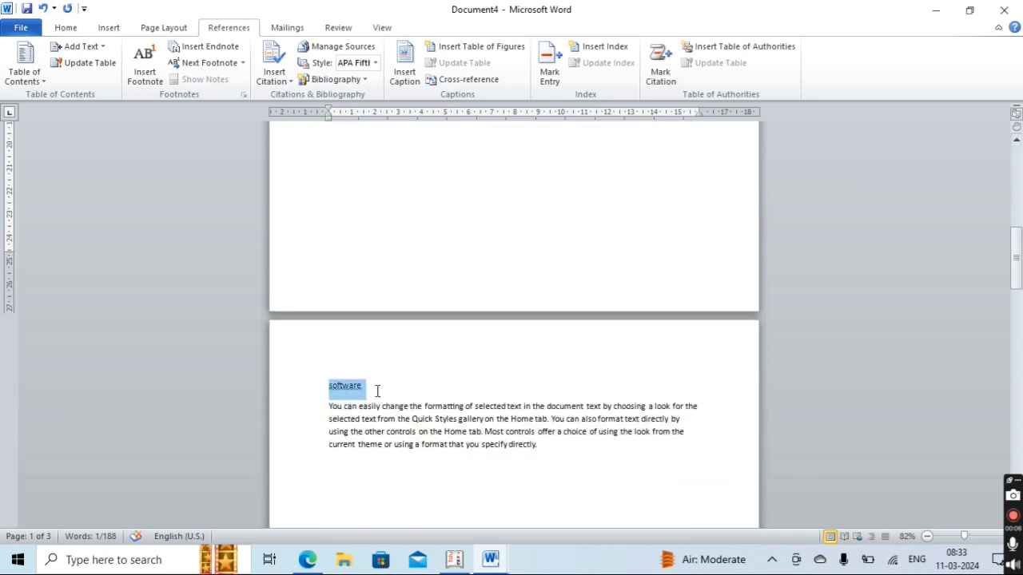
{"action": "left_click", "coordinate": [80, 47]}
{"action": "left_click", "coordinate": [81, 101]}
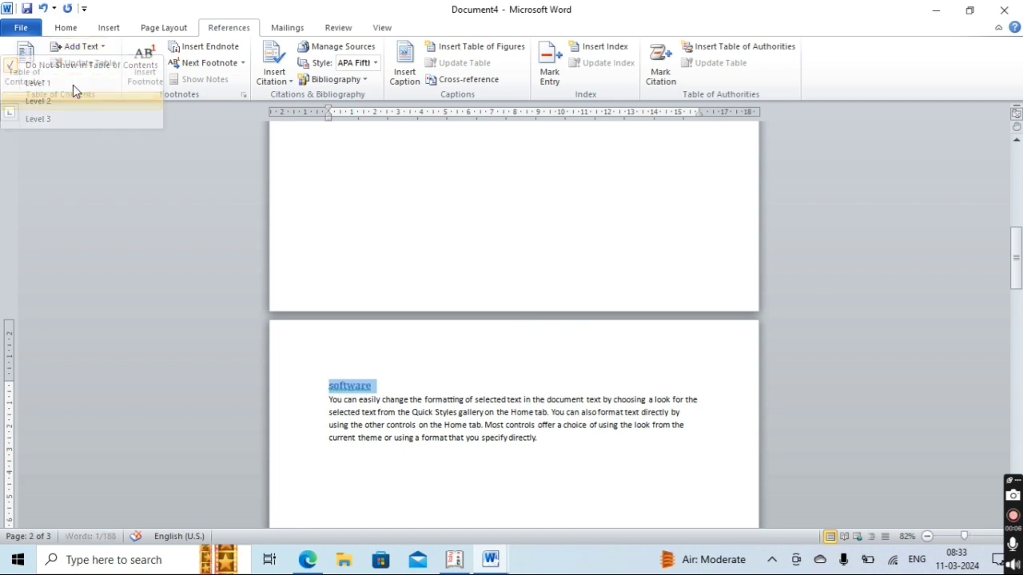
Extend the heading line on the third page to read "Output devices".
{"action": "left_click_drag", "start_coordinate": [1016, 297], "coordinate": [1016, 370]}
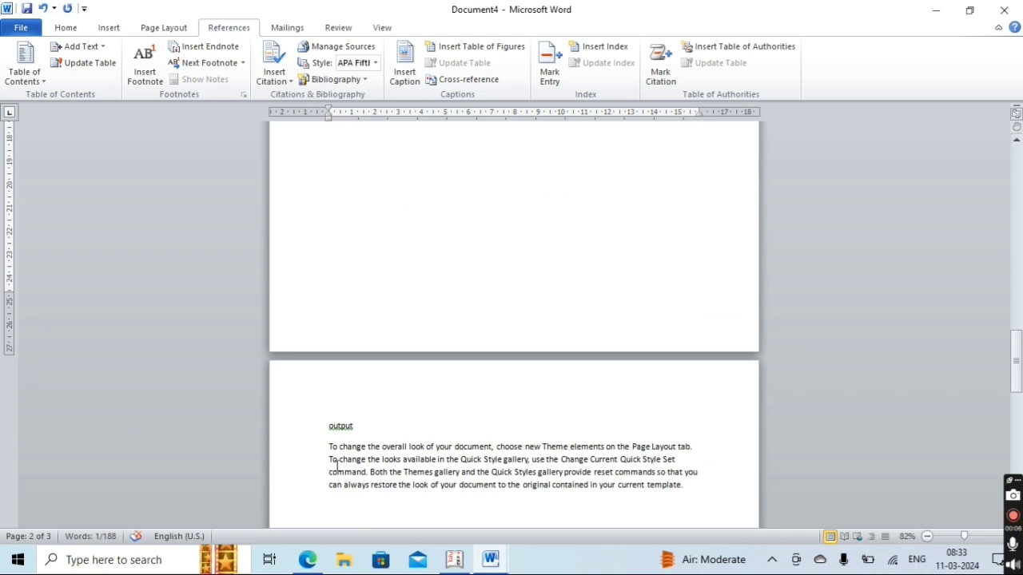
{"action": "left_click", "coordinate": [361, 426]}
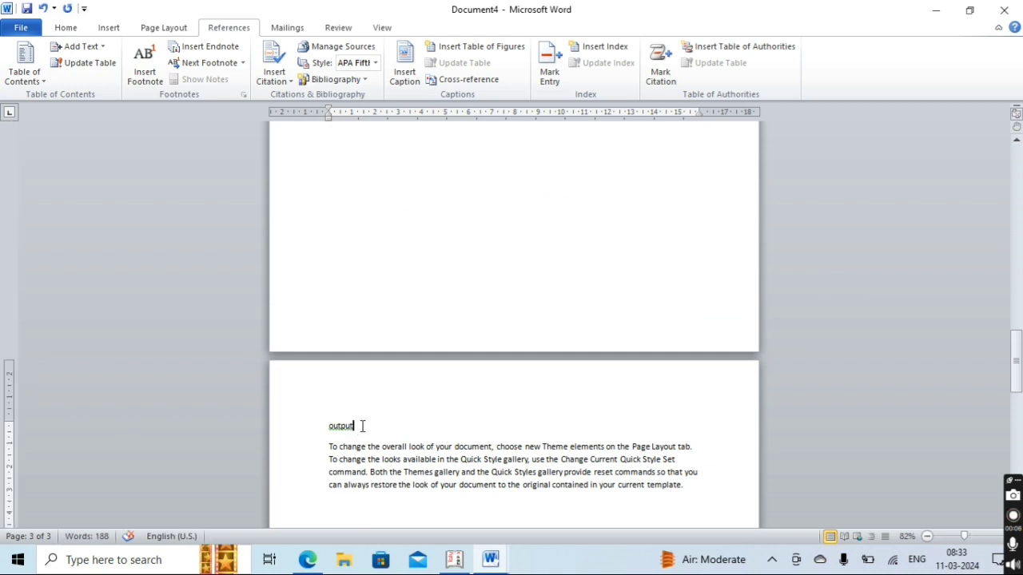
{"action": "type", "text": "dev"}
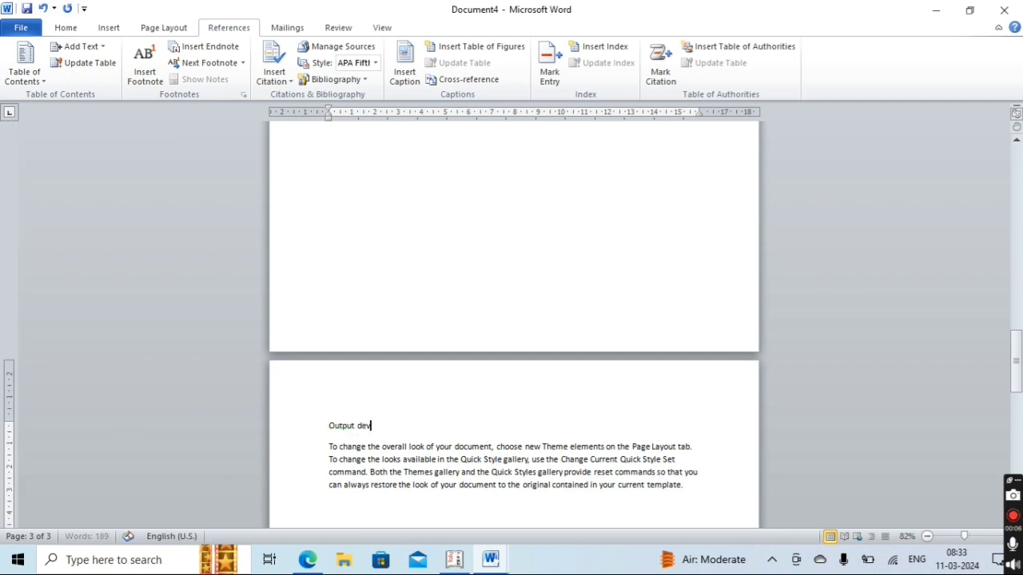
{"action": "type", "text": "ices"}
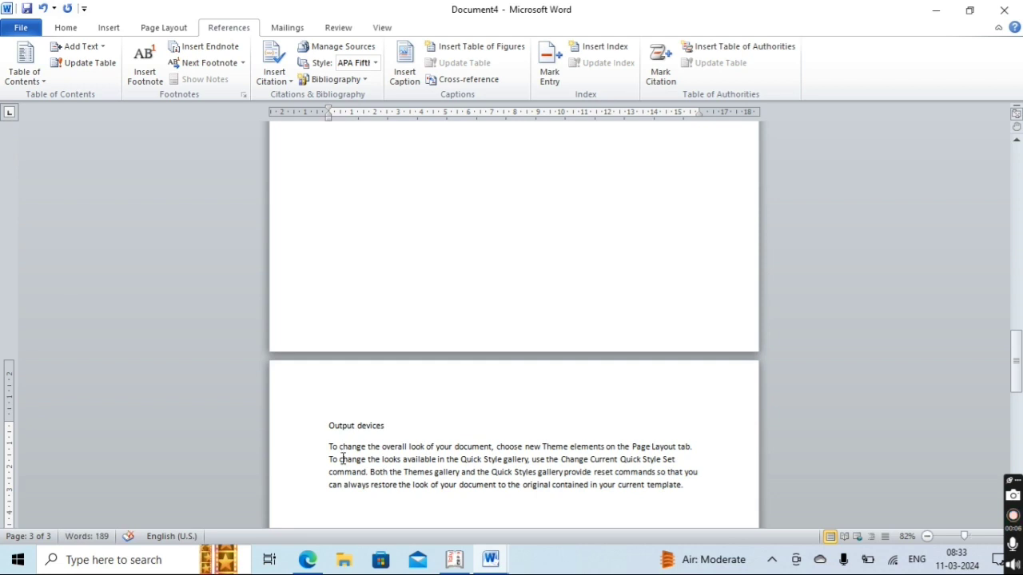
Mark the "Output devices" line as a Level 3 table of contents entry.
{"action": "left_click_drag", "start_coordinate": [389, 429], "coordinate": [299, 401]}
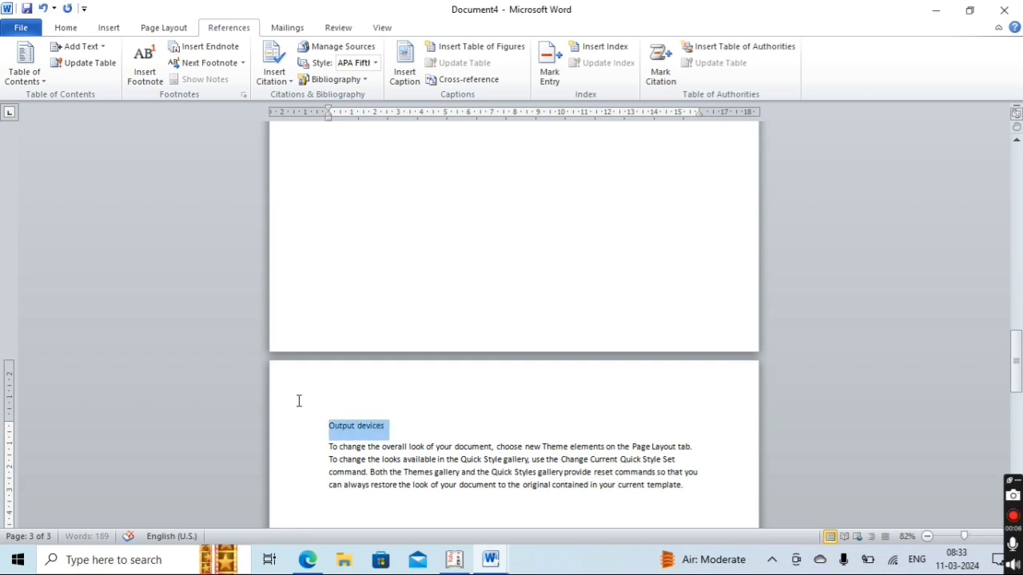
{"action": "left_click", "coordinate": [93, 48]}
{"action": "left_click", "coordinate": [86, 115]}
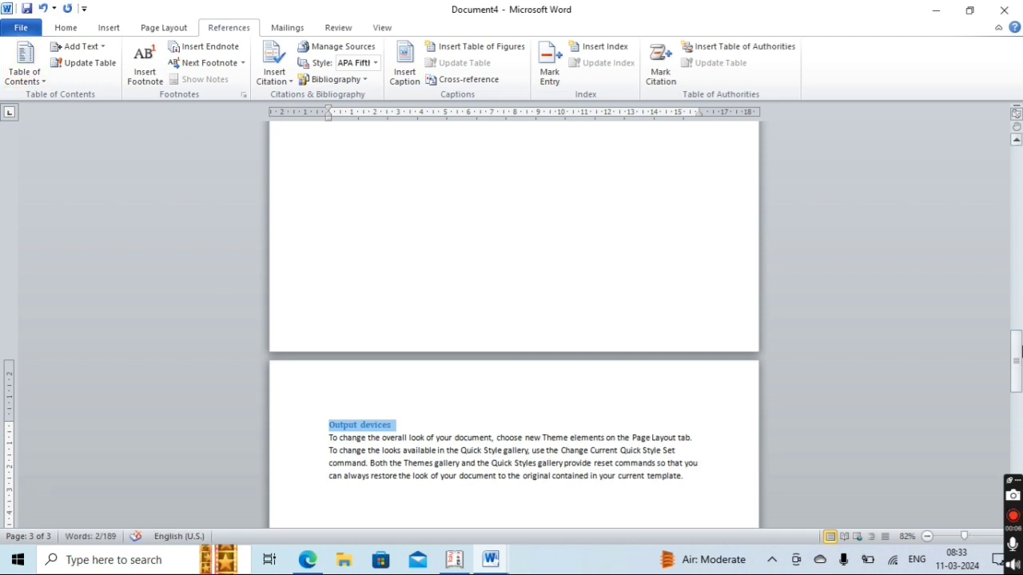
Add three empty lines above the "hardware" heading on the first page.
{"action": "left_click_drag", "start_coordinate": [1015, 359], "coordinate": [967, 113]}
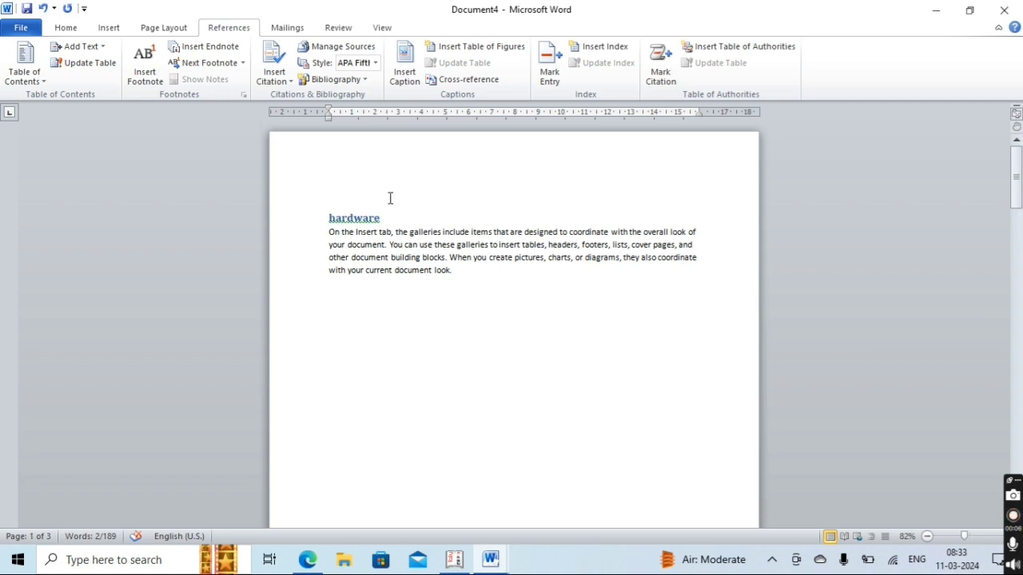
{"action": "left_click", "coordinate": [331, 217]}
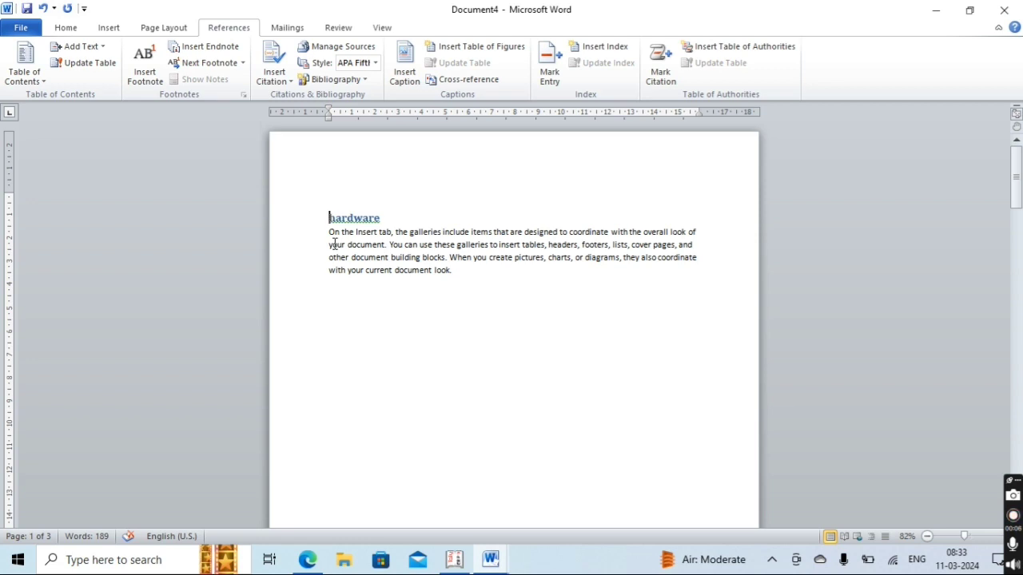
{"action": "key", "text": "Return"}
{"action": "key", "text": "Return"}
{"action": "key", "text": "Return"}
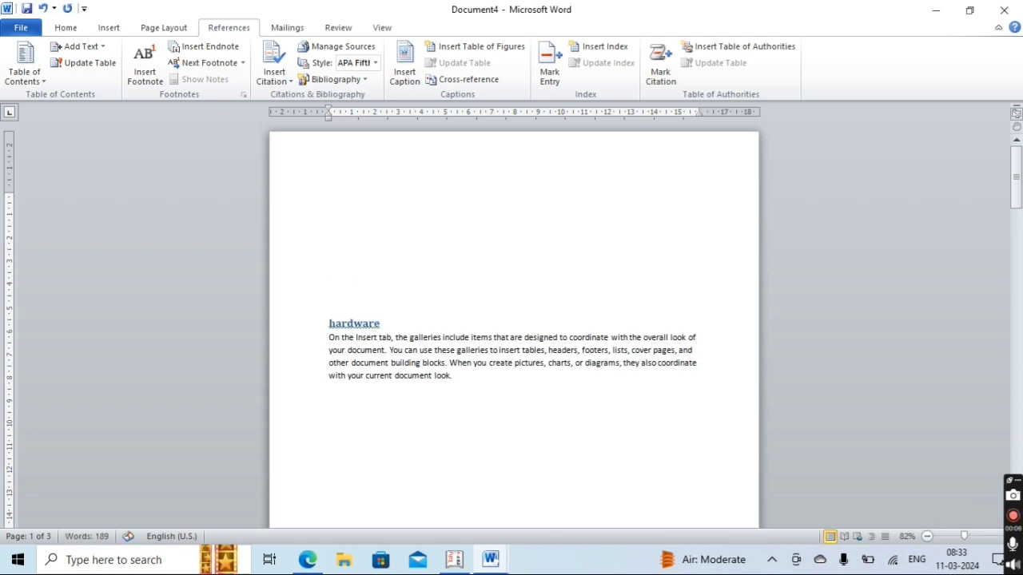
Insert the built-in Automatic Table 1 table of contents on the first empty line of the document.
{"action": "key", "text": "Up"}
{"action": "key", "text": "Up"}
{"action": "key", "text": "Up"}
{"action": "left_click", "coordinate": [38, 75]}
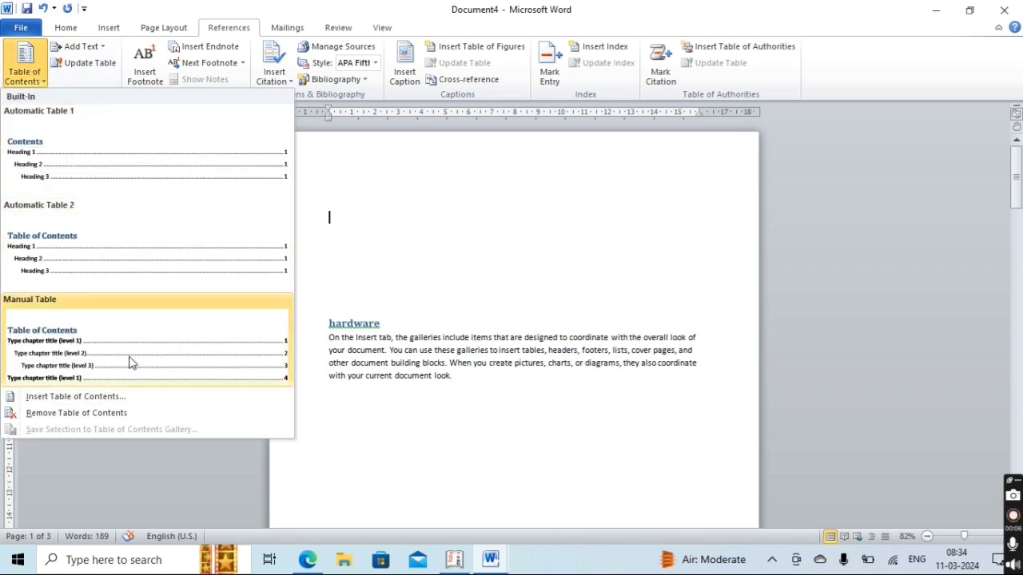
{"action": "left_click", "coordinate": [96, 156]}
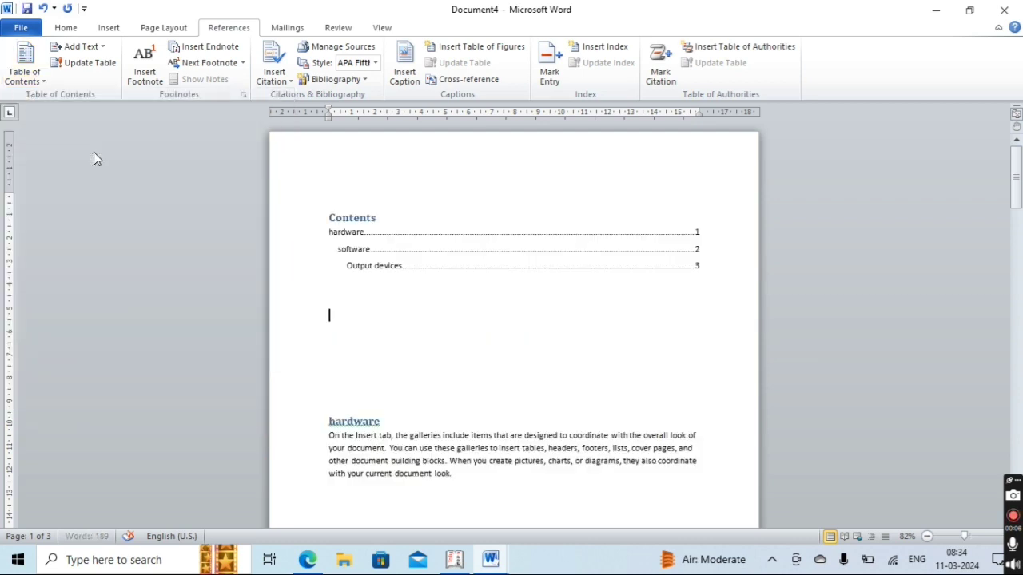
{"action": "left_click", "coordinate": [757, 321]}
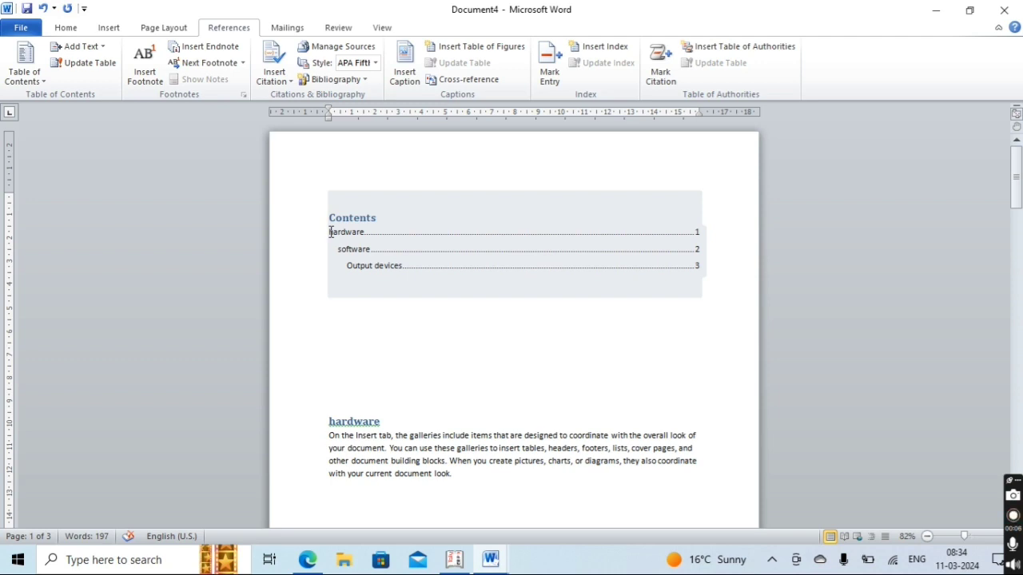
{"action": "left_click", "coordinate": [392, 315]}
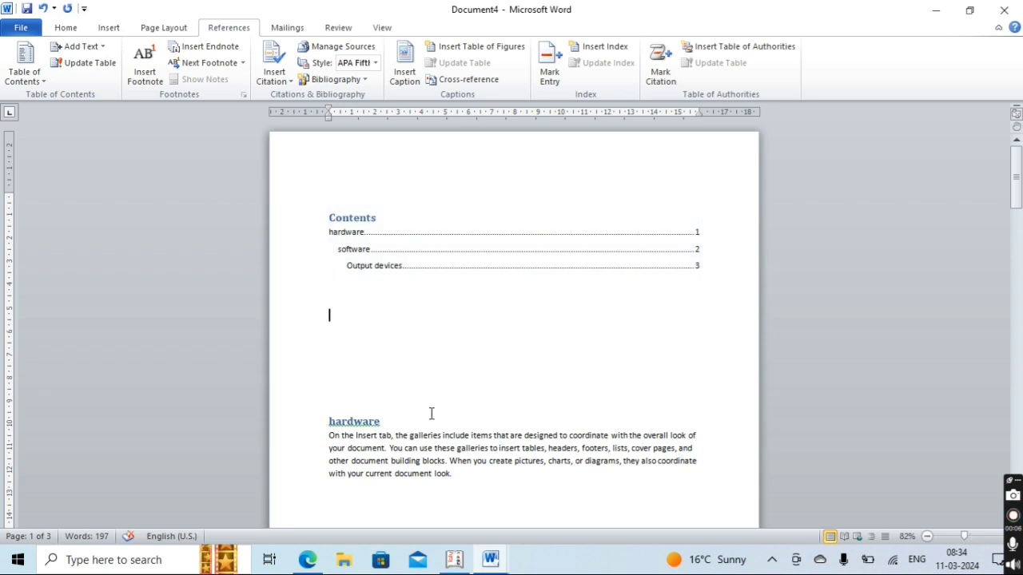
Replace the "hardware" heading above the first paragraph with "Input devices".
{"action": "left_click_drag", "start_coordinate": [382, 417], "coordinate": [312, 427]}
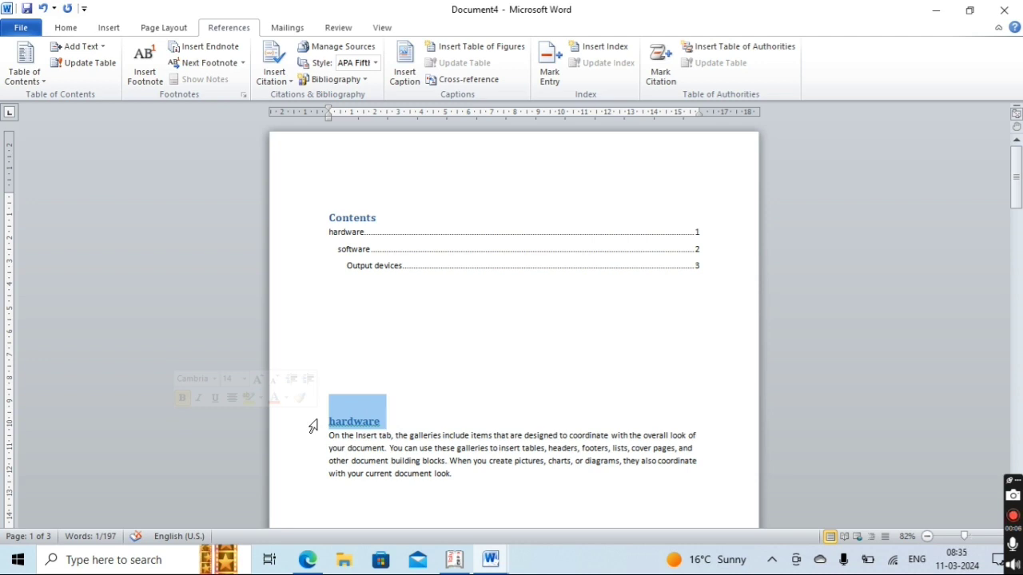
{"action": "type", "text": "ino"}
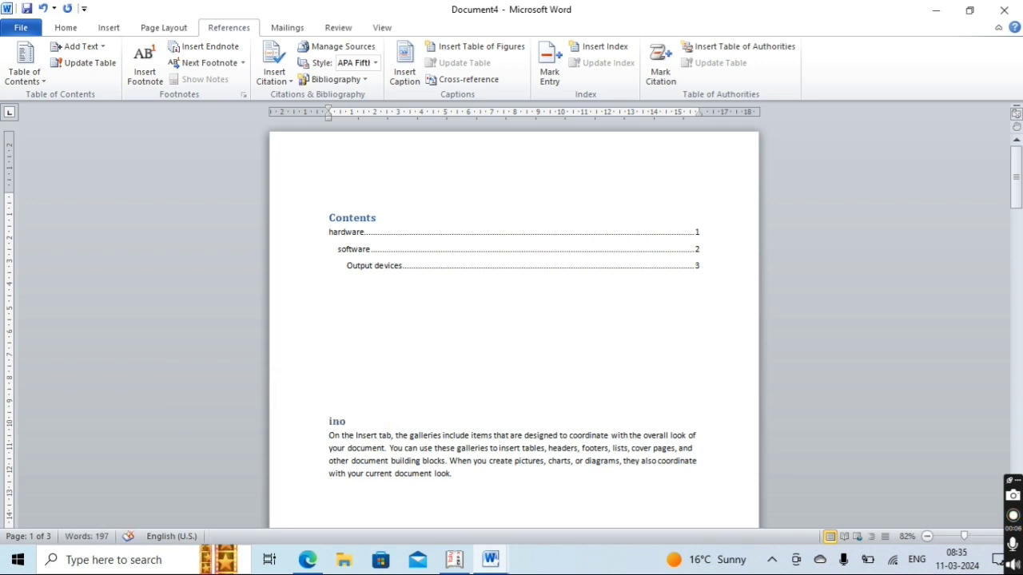
{"action": "key", "text": "BackSpace"}
{"action": "type", "text": "put devies"}
{"action": "key", "text": "BackSpace"}
{"action": "type", "text": "ces"}
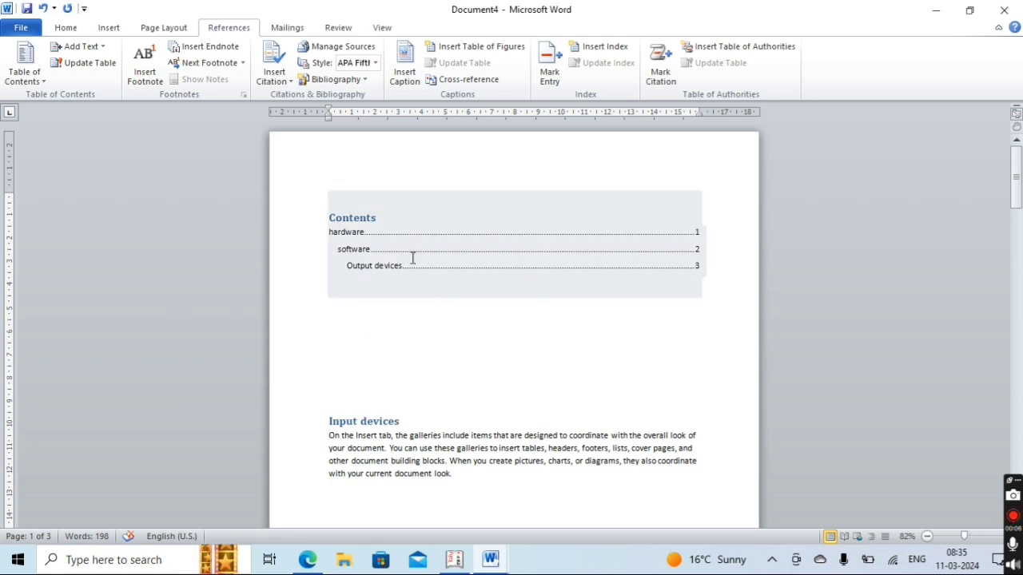
Update the table of contents to pick up the changed heading, and follow its "software" entry into the document.
{"action": "left_click", "coordinate": [371, 249]}
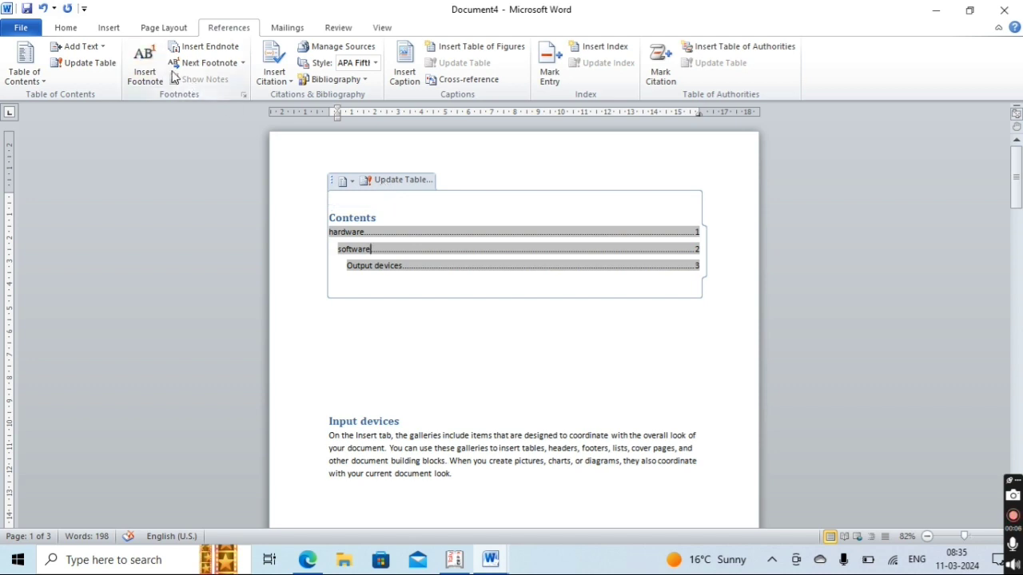
{"action": "left_click", "coordinate": [83, 64]}
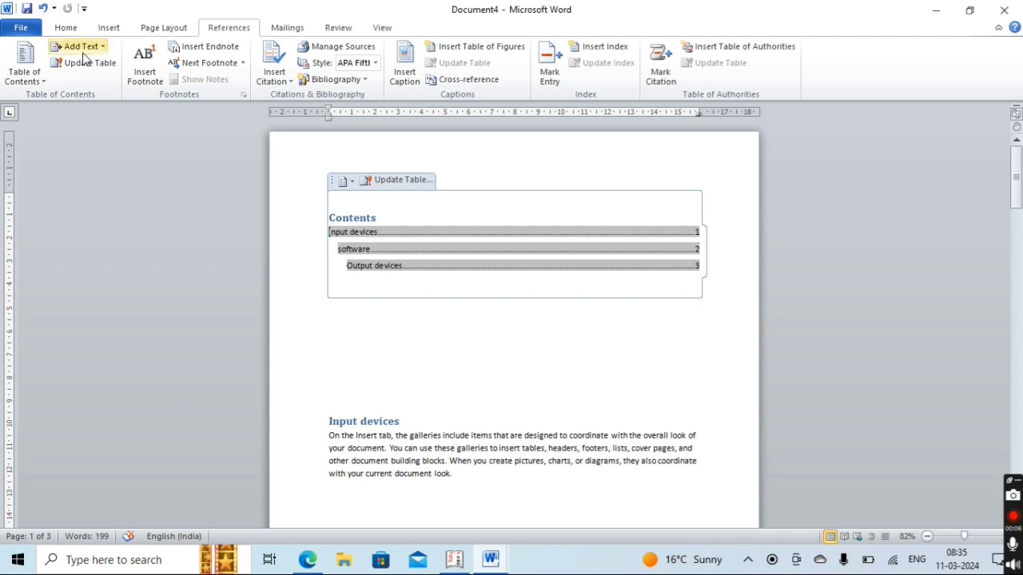
{"action": "left_click", "coordinate": [454, 252], "text": "ctrl"}
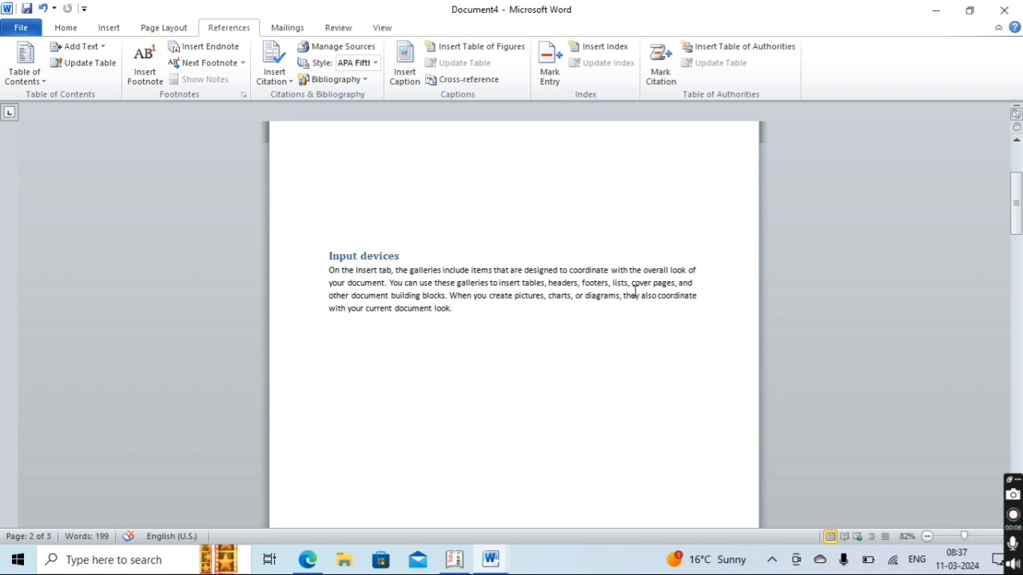
Insert a footnote after "headers," in the Input devices paragraph with the note text "Top heading".
{"action": "left_click", "coordinate": [581, 282]}
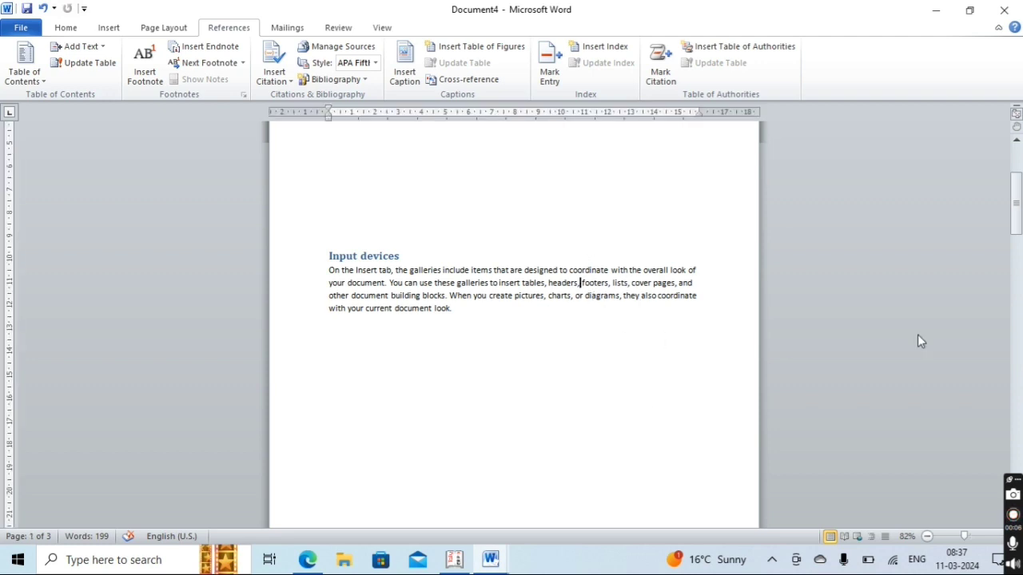
{"action": "left_click_drag", "start_coordinate": [1016, 200], "coordinate": [1017, 203]}
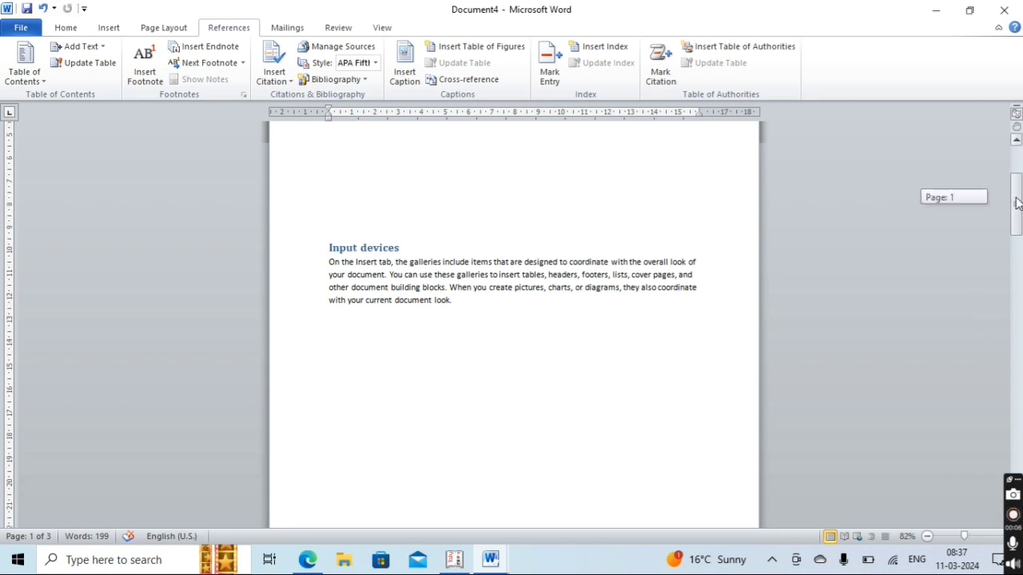
{"action": "left_click_drag", "start_coordinate": [1017, 204], "coordinate": [1018, 233]}
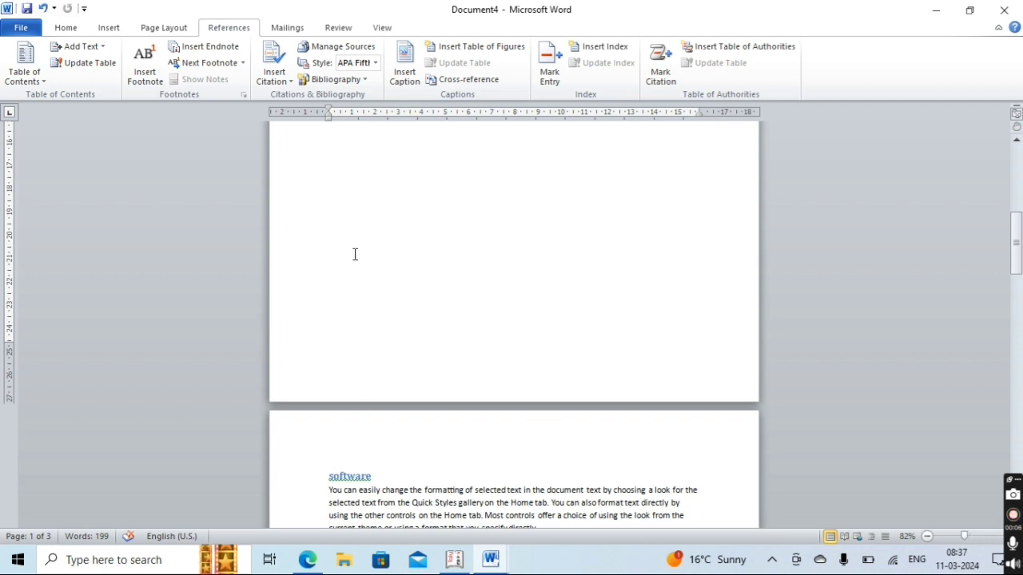
{"action": "left_click_drag", "start_coordinate": [1016, 242], "coordinate": [1016, 214]}
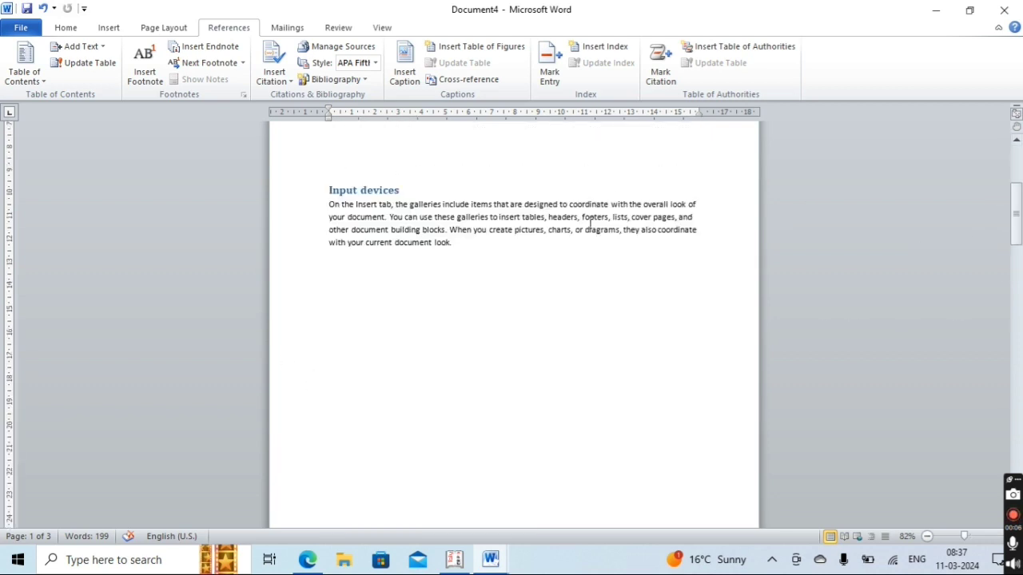
{"action": "left_click", "coordinate": [141, 56]}
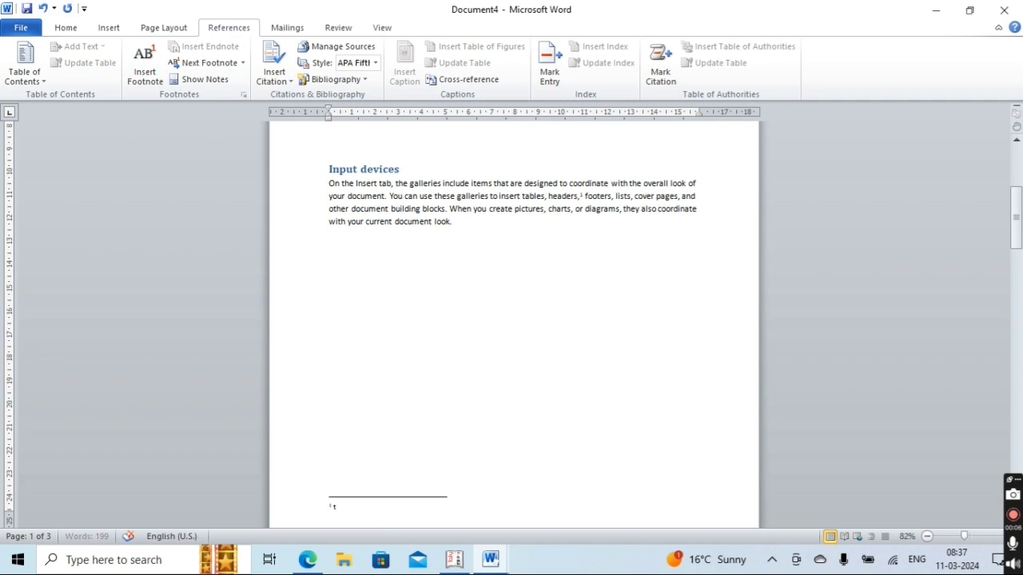
{"action": "type", "text": "Top heading"}
{"action": "mouse_move", "coordinate": [582, 197]}
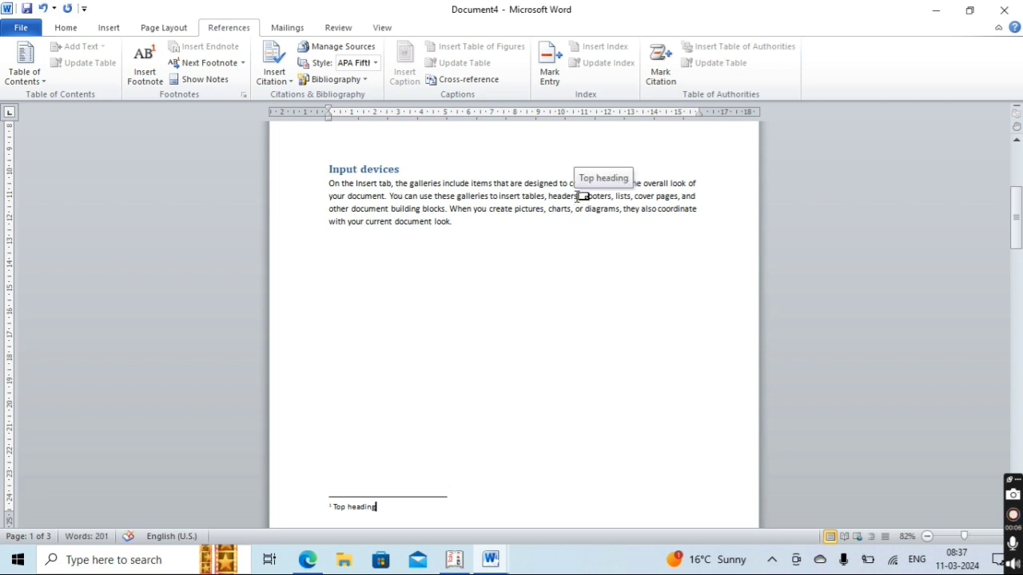
Insert a footnote at the end of the Input devices paragraph with the note text "see".
{"action": "left_click", "coordinate": [454, 227]}
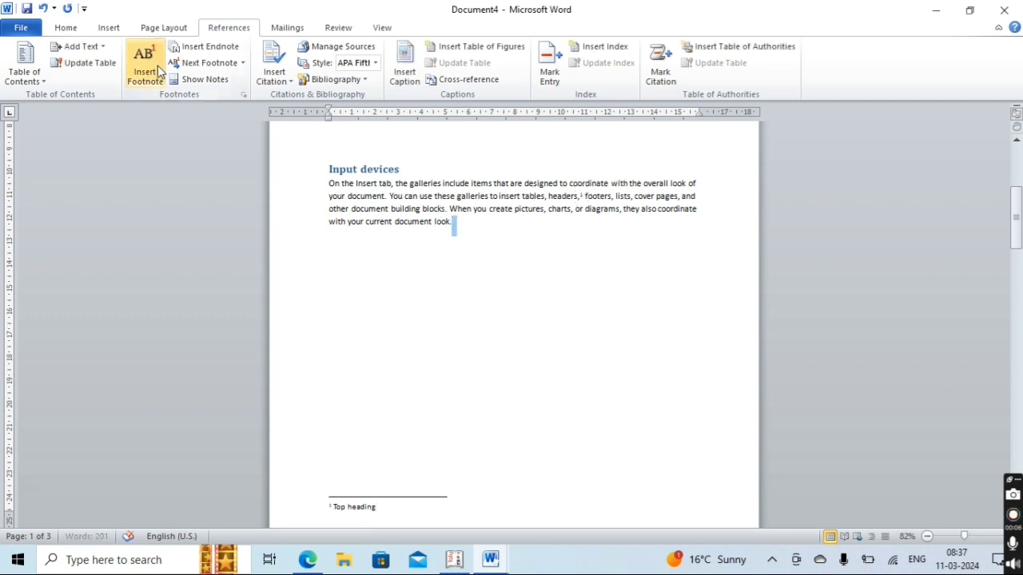
{"action": "left_click", "coordinate": [158, 66]}
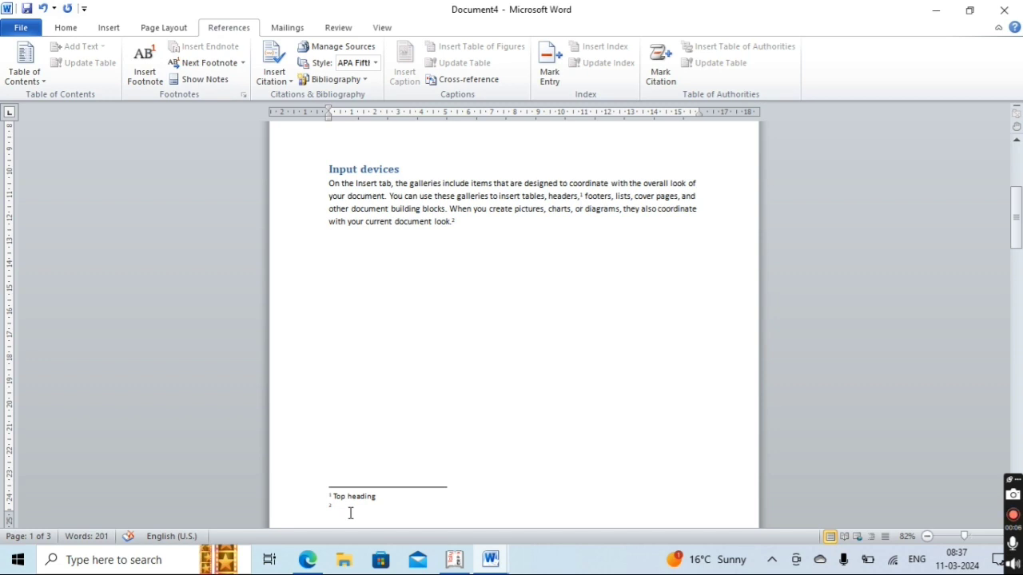
{"action": "type", "text": "see"}
{"action": "mouse_move", "coordinate": [455, 218]}
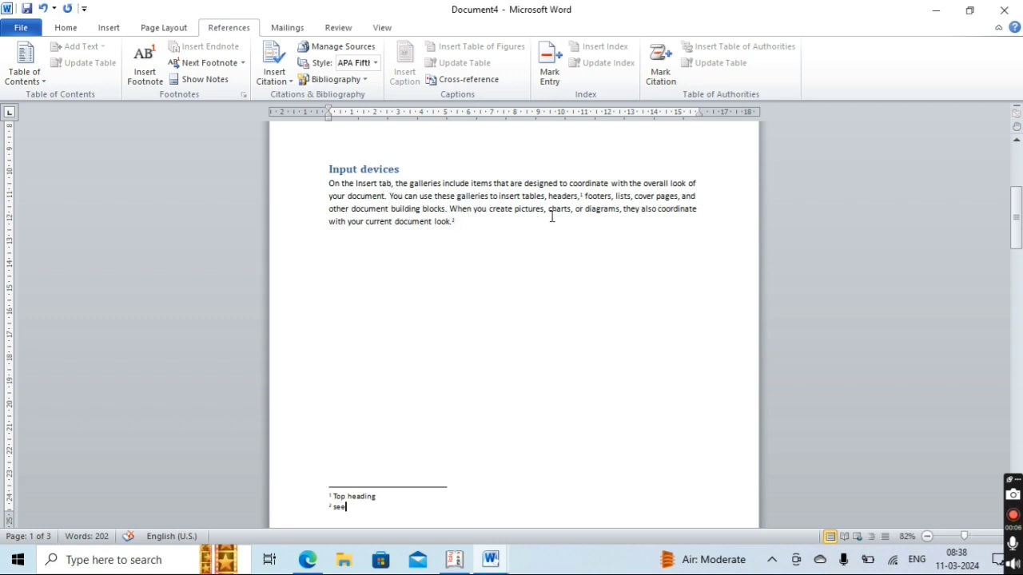
Insert a footnote after "your document." in the Input devices paragraph with the note text "letter".
{"action": "left_click", "coordinate": [387, 196]}
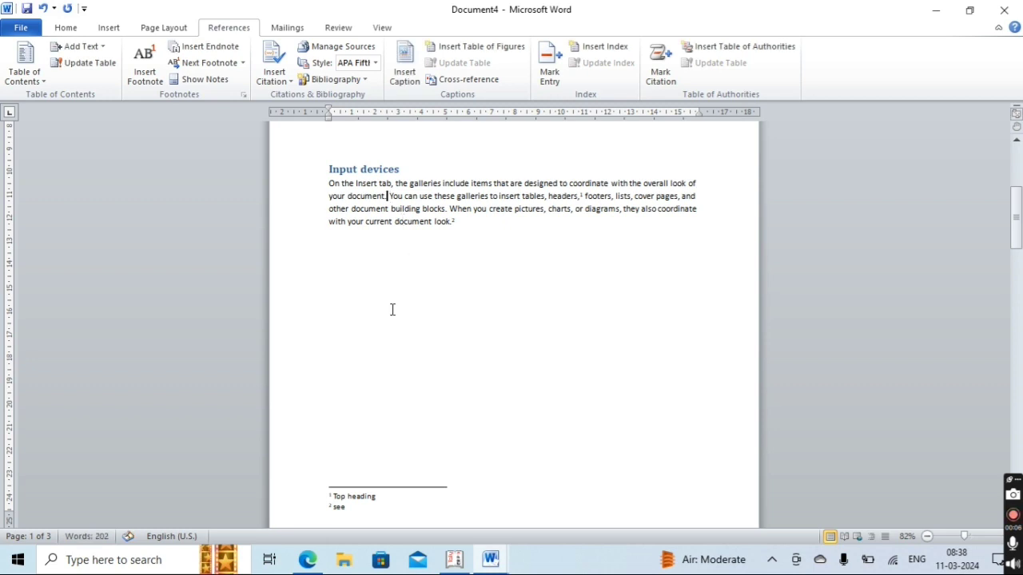
{"action": "left_click", "coordinate": [144, 70]}
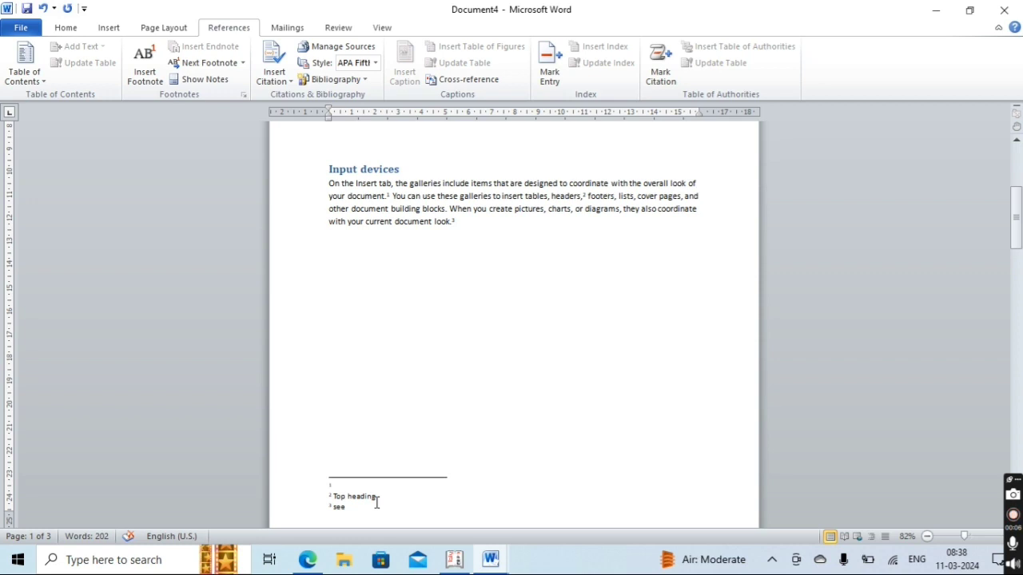
{"action": "type", "text": "I"}
{"action": "key", "text": "BackSpace"}
{"action": "key", "text": "BackSpace"}
{"action": "type", "text": "er"}
{"action": "mouse_move", "coordinate": [394, 199]}
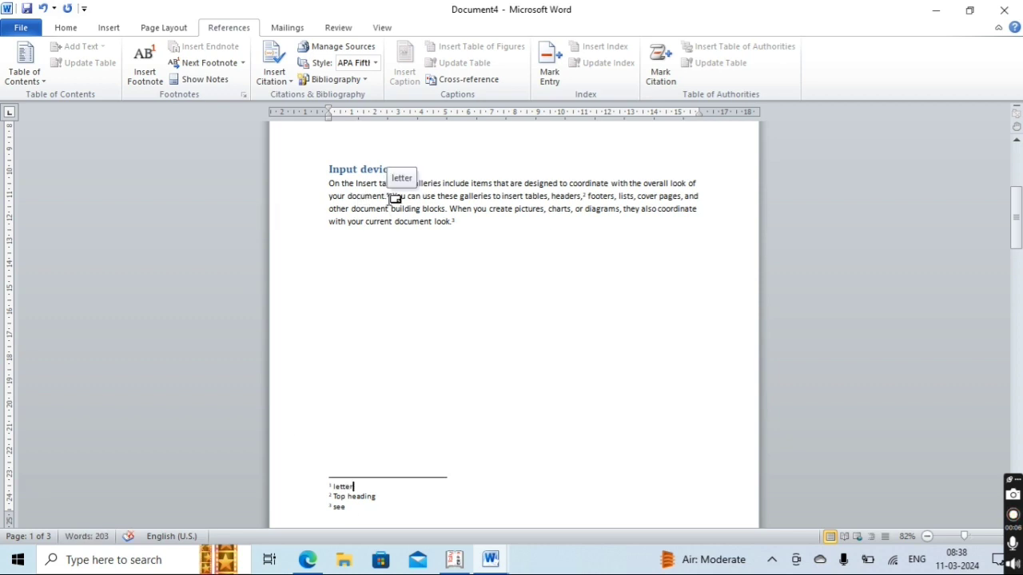
{"action": "mouse_move", "coordinate": [588, 197]}
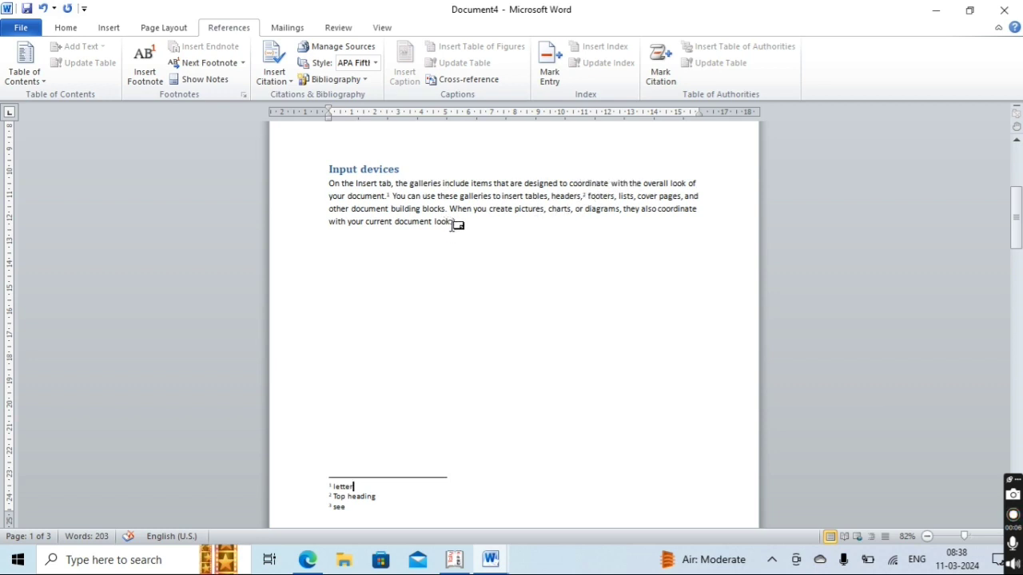
Switch back and forth between the footnote texts and their reference marks in the Input devices paragraph using Show Notes.
{"action": "left_click", "coordinate": [337, 488]}
{"action": "left_click", "coordinate": [199, 79]}
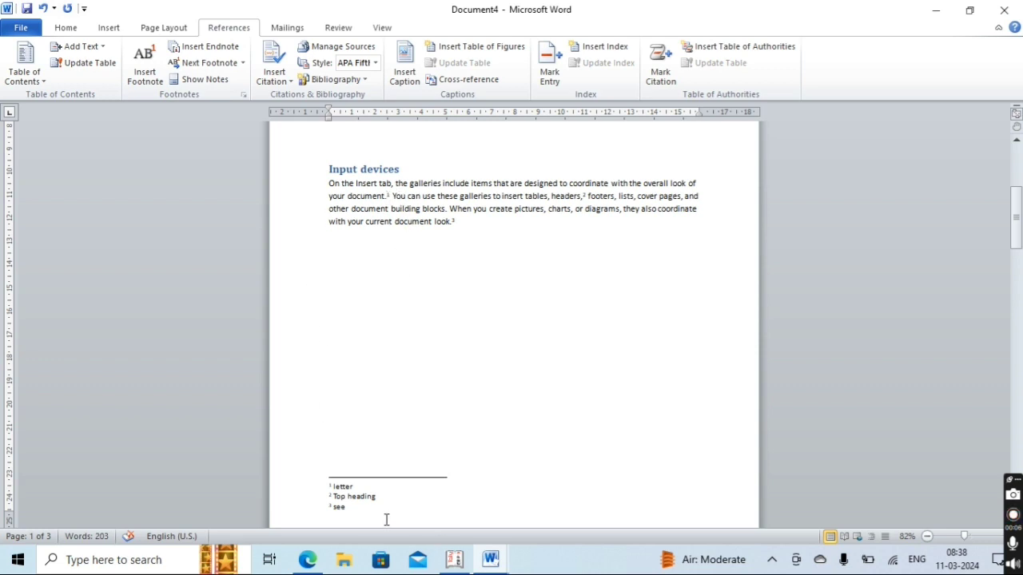
{"action": "left_click", "coordinate": [212, 85]}
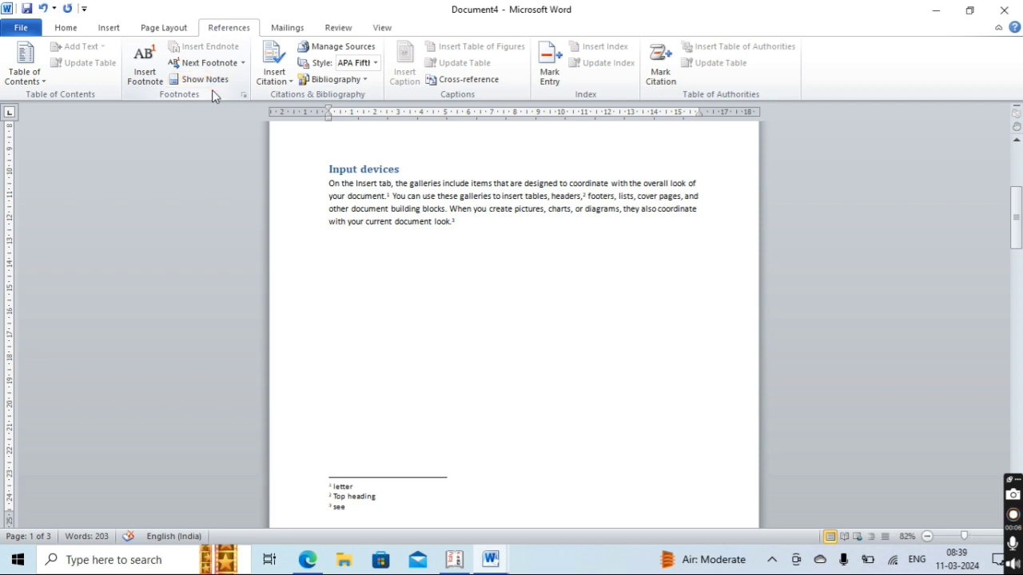
{"action": "left_click", "coordinate": [584, 196]}
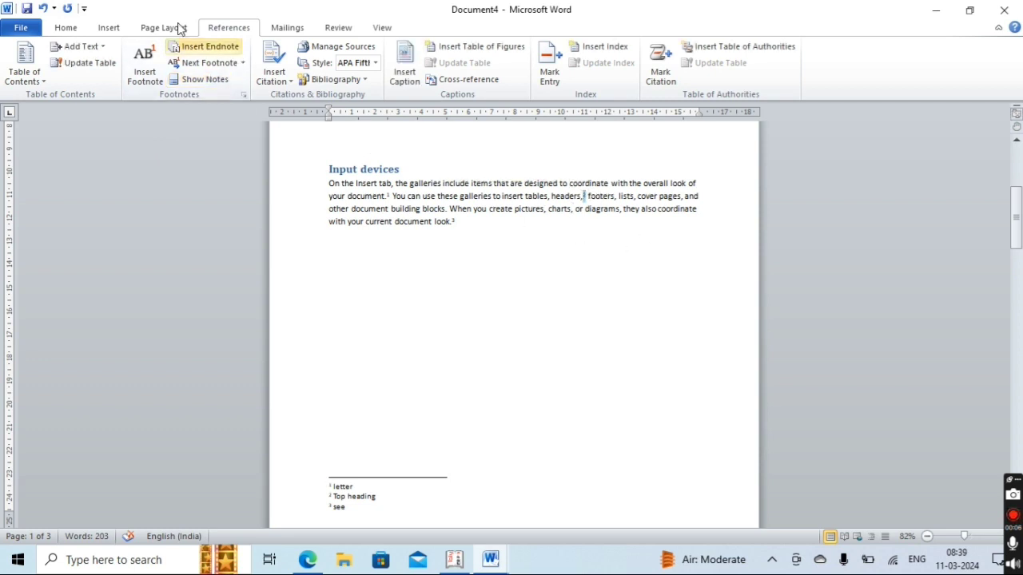
{"action": "left_click", "coordinate": [192, 78]}
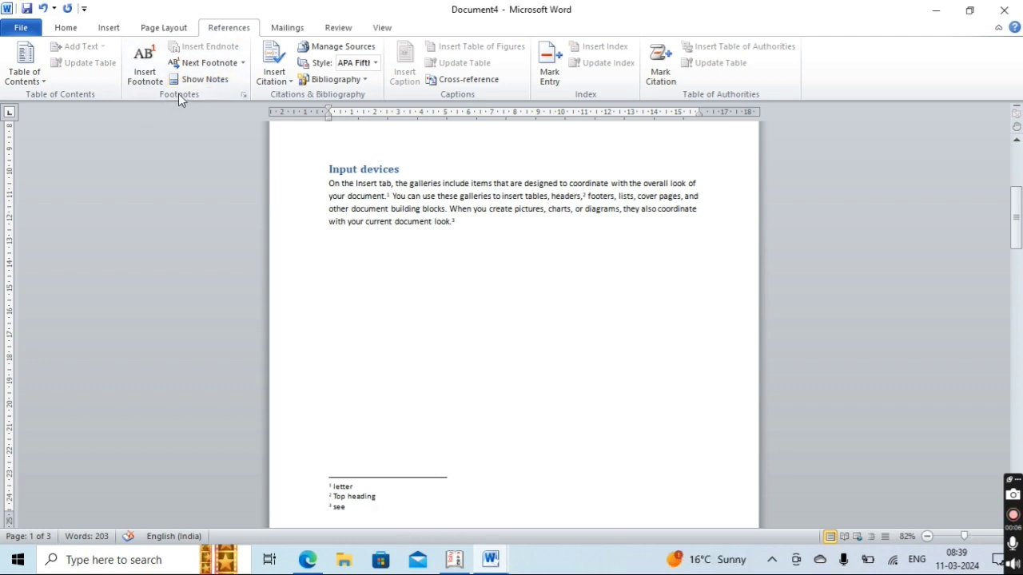
{"action": "left_click", "coordinate": [190, 79]}
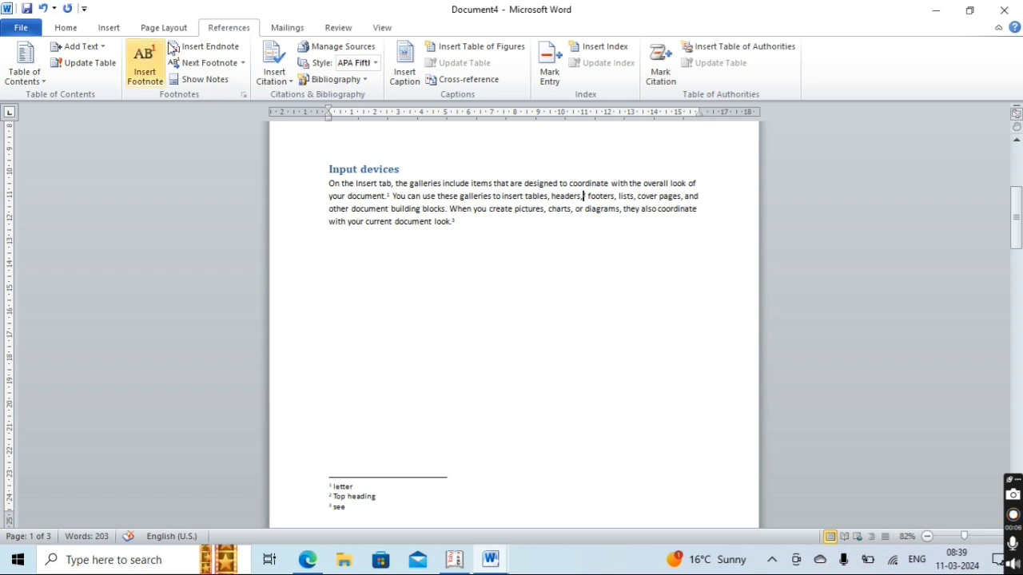
{"action": "left_click", "coordinate": [210, 63]}
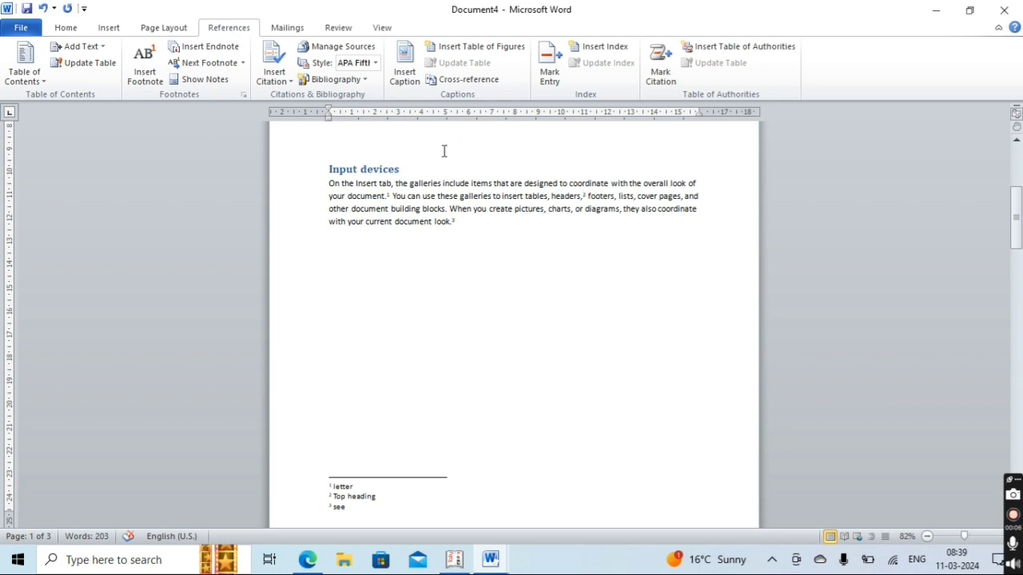
Insert an endnote after the word "Insert" in the Input devices paragraph with the note text "Insert pic ture".
{"action": "left_click", "coordinate": [377, 184]}
{"action": "left_click", "coordinate": [200, 64]}
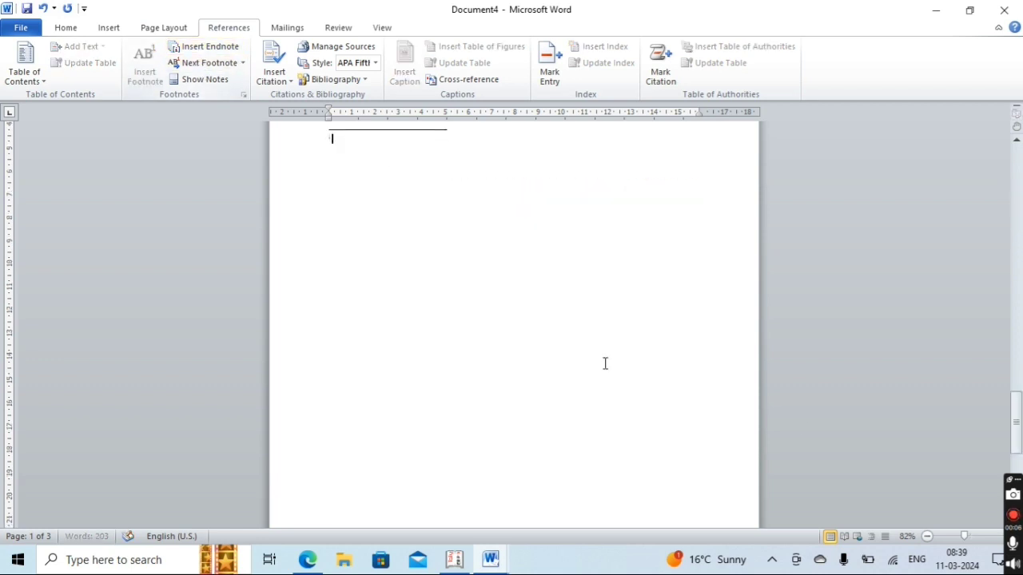
{"action": "left_click_drag", "start_coordinate": [1018, 436], "coordinate": [1006, 417]}
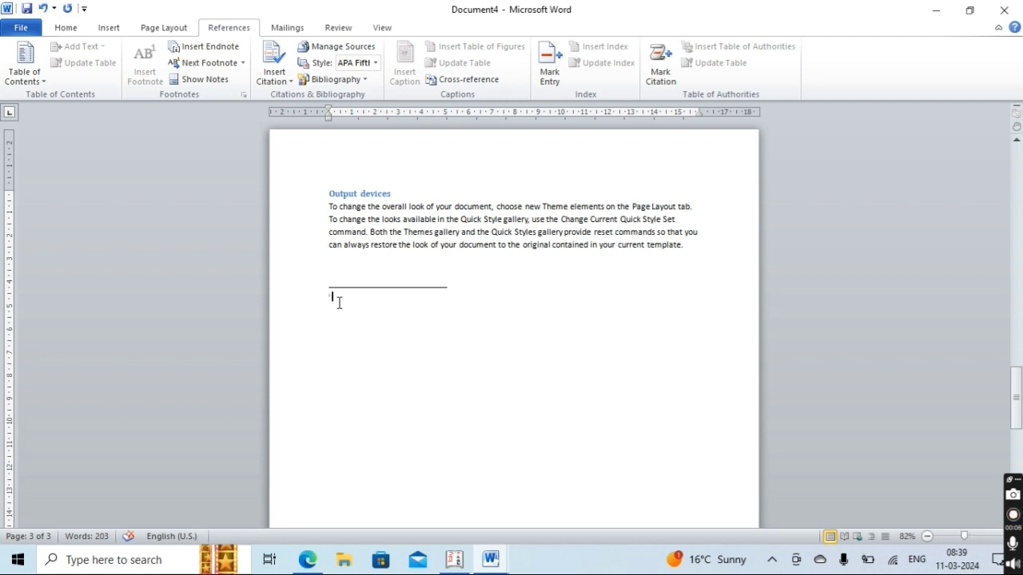
{"action": "type", "text": "insert pic ture"}
Insert an endnote after the word "Page" in the Output devices paragraph with the note text "letter".
{"action": "left_click_drag", "start_coordinate": [652, 206], "coordinate": [662, 206]}
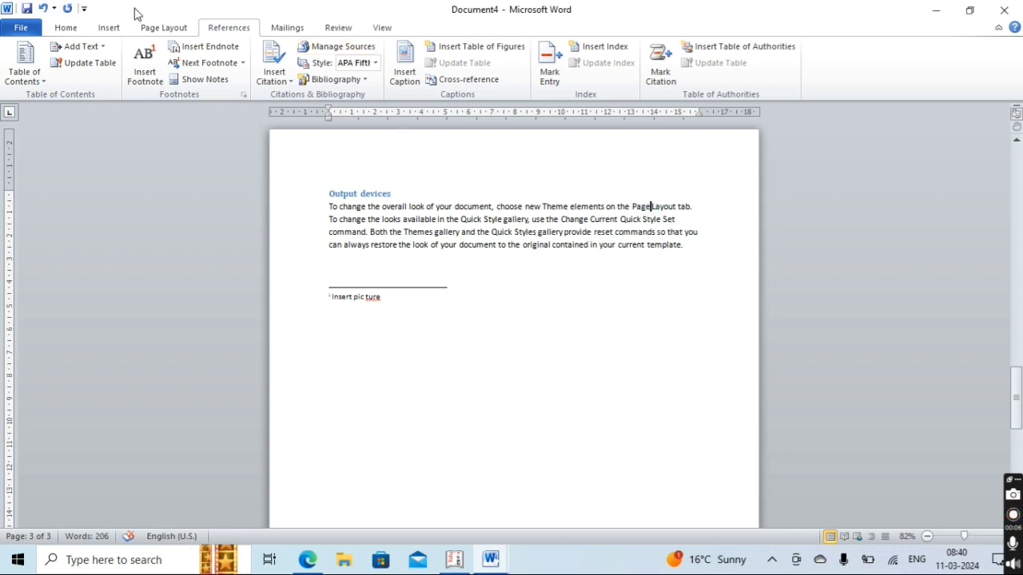
{"action": "left_click", "coordinate": [199, 46]}
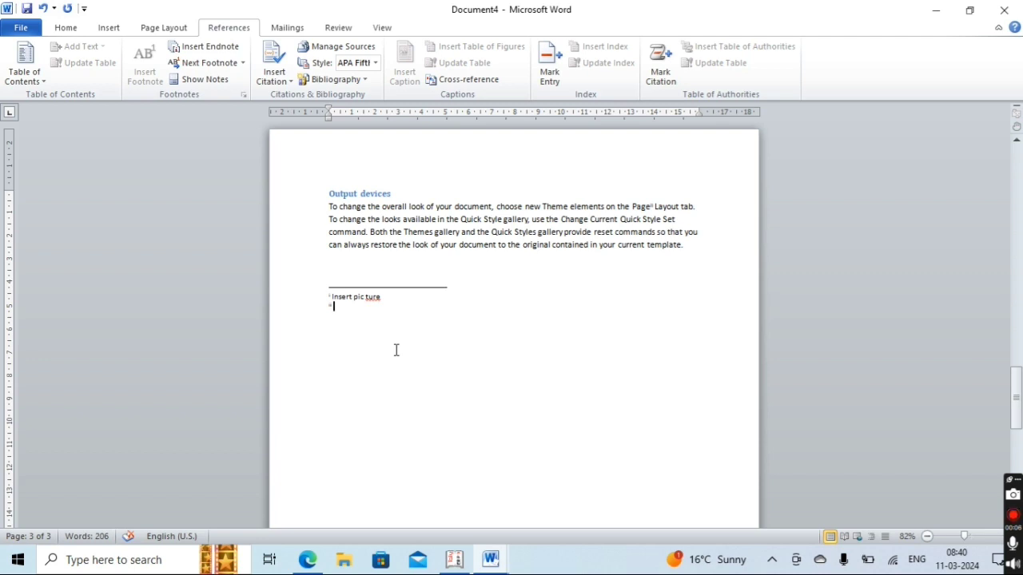
{"action": "type", "text": "letter"}
Return from the endnote text to its reference mark, and show the notes in the endnote area.
{"action": "left_click", "coordinate": [204, 79]}
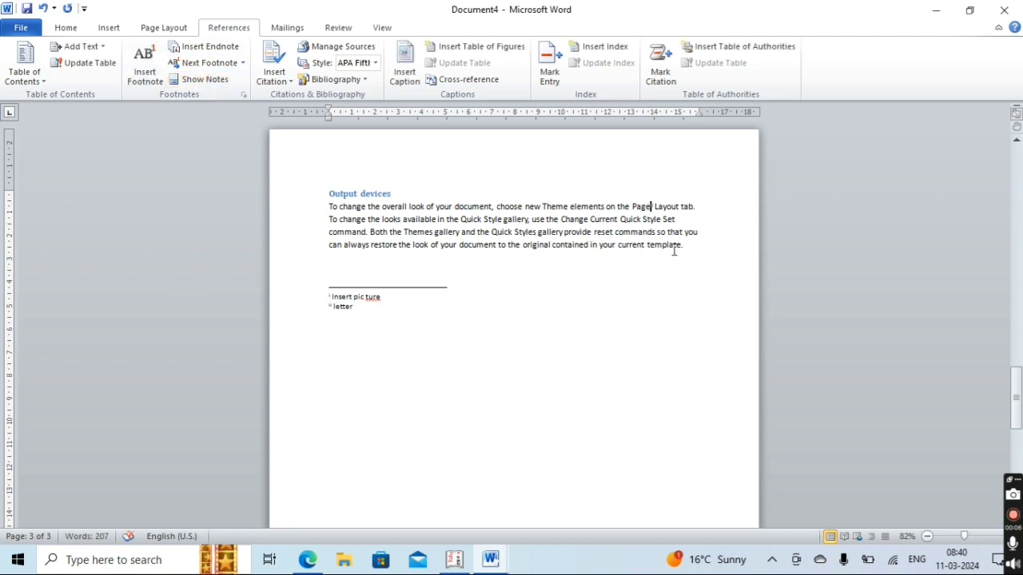
{"action": "left_click", "coordinate": [202, 81]}
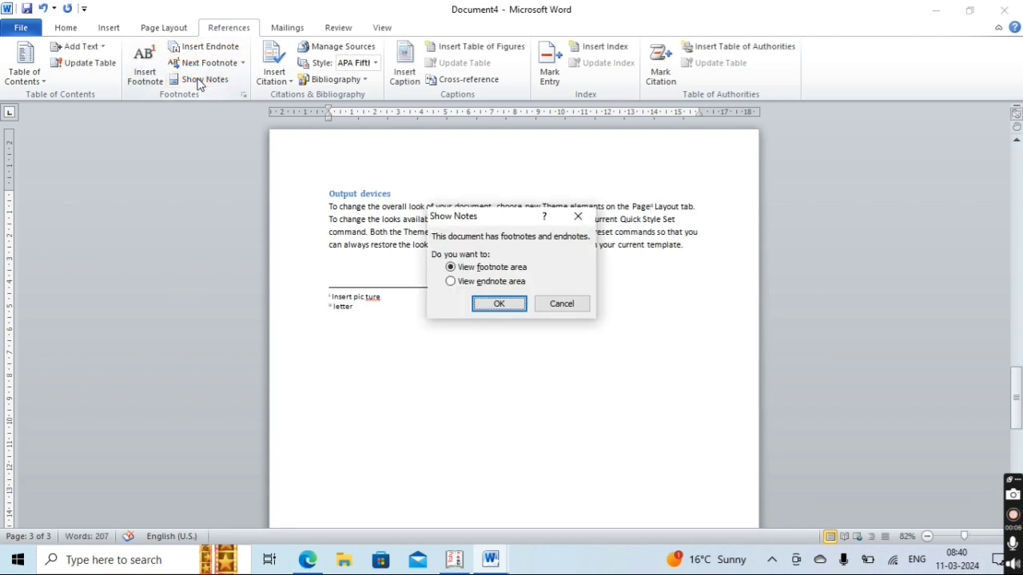
{"action": "left_click", "coordinate": [466, 282]}
{"action": "left_click", "coordinate": [497, 305]}
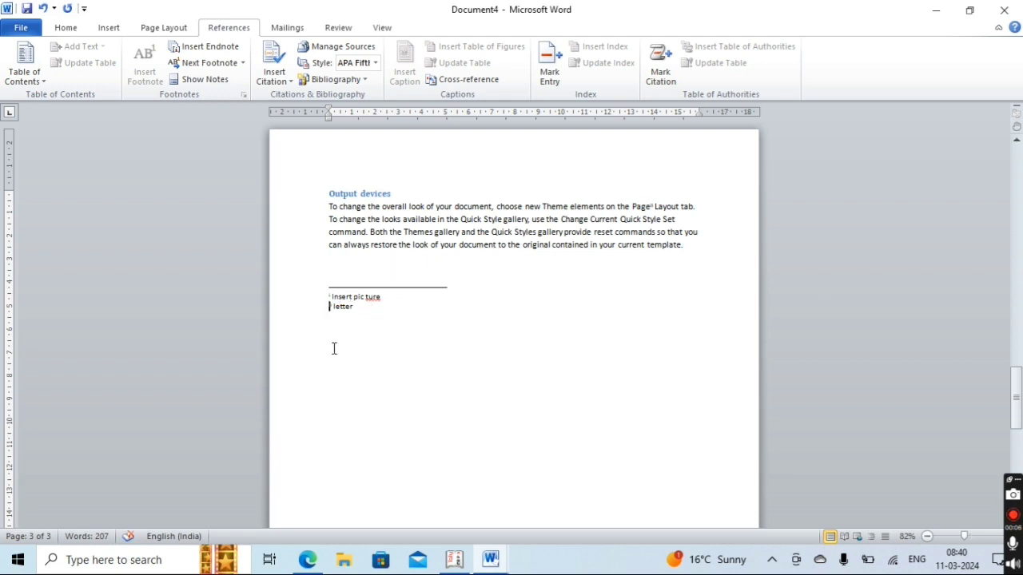
Jump back through the previous footnotes, and go forward to the next footnote.
{"action": "left_click", "coordinate": [243, 64]}
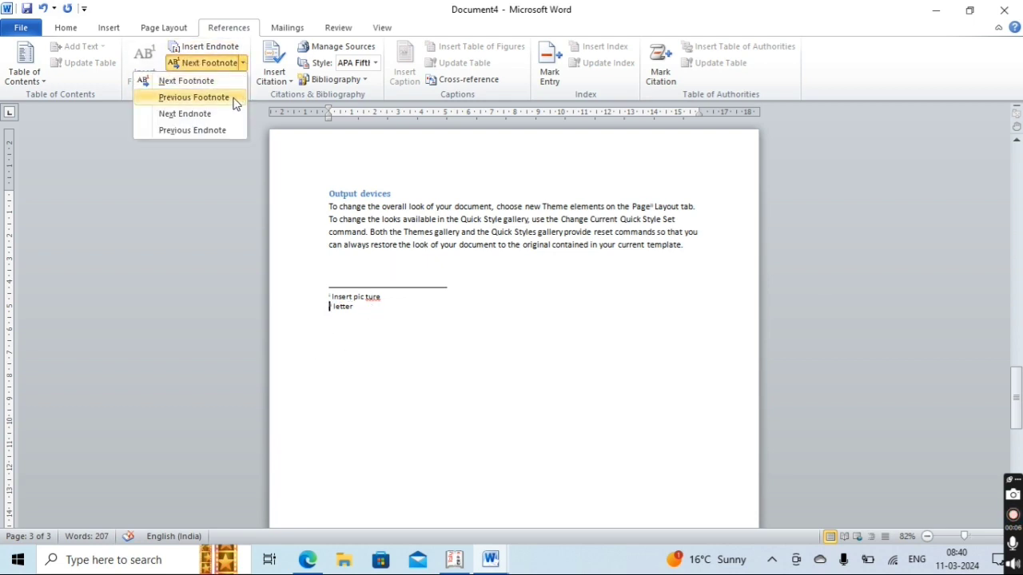
{"action": "left_click", "coordinate": [233, 99]}
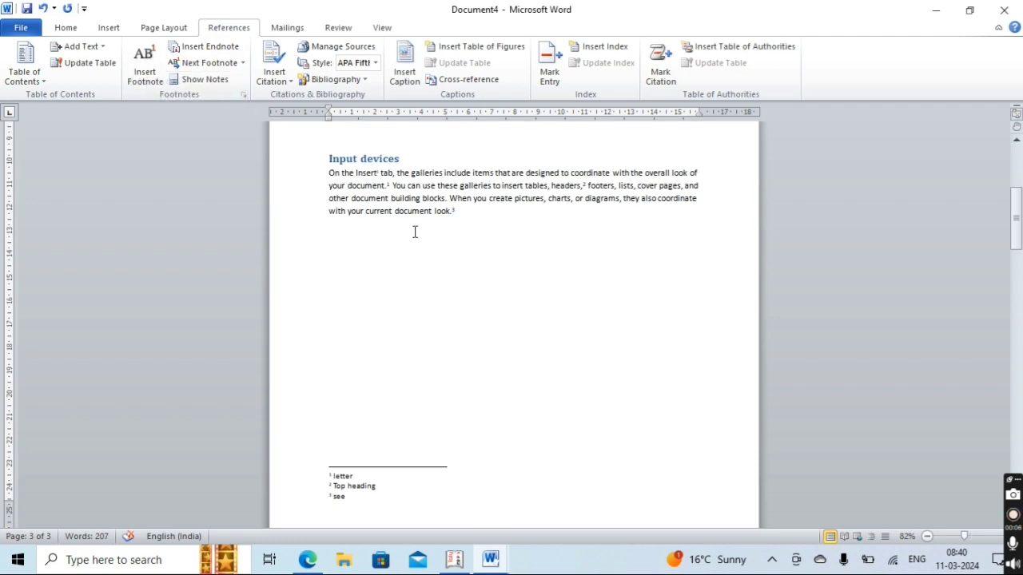
{"action": "left_click", "coordinate": [243, 63]}
{"action": "left_click", "coordinate": [228, 99]}
{"action": "left_click", "coordinate": [243, 63]}
{"action": "left_click", "coordinate": [237, 84]}
Go to the next endnote reference in the document, and return to the previous endnote reference.
{"action": "left_click", "coordinate": [242, 63]}
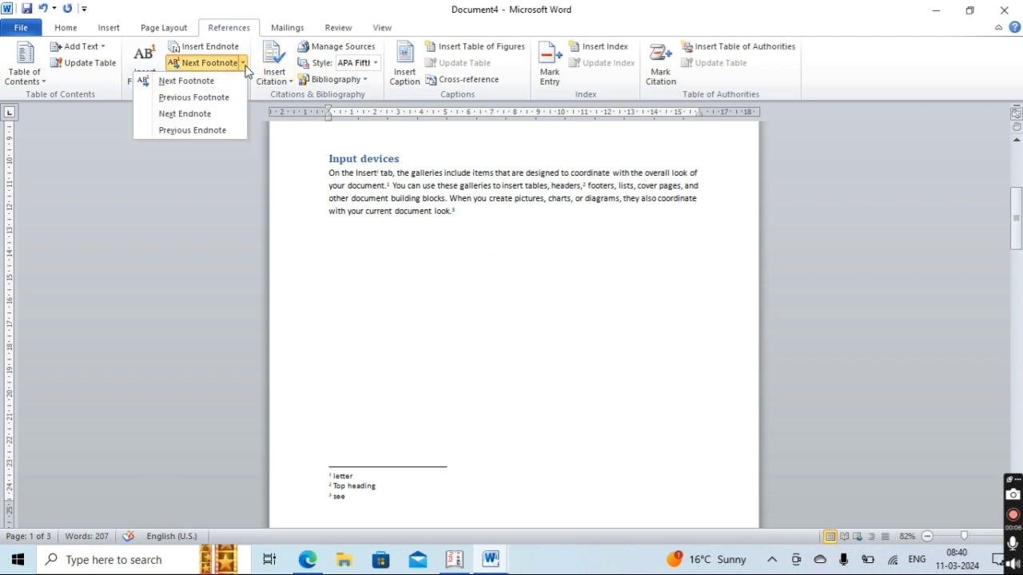
{"action": "left_click", "coordinate": [222, 117]}
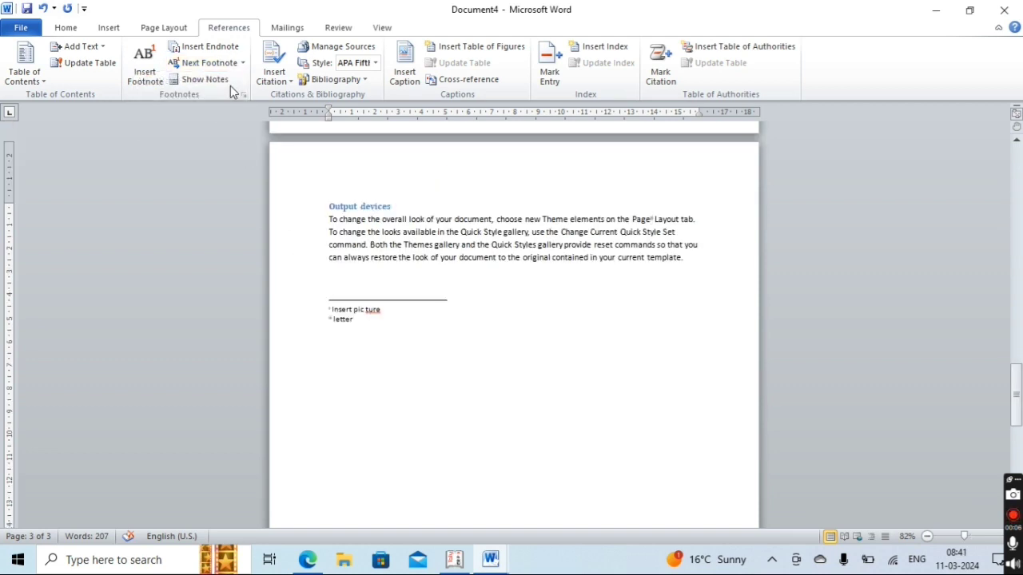
{"action": "left_click", "coordinate": [242, 64]}
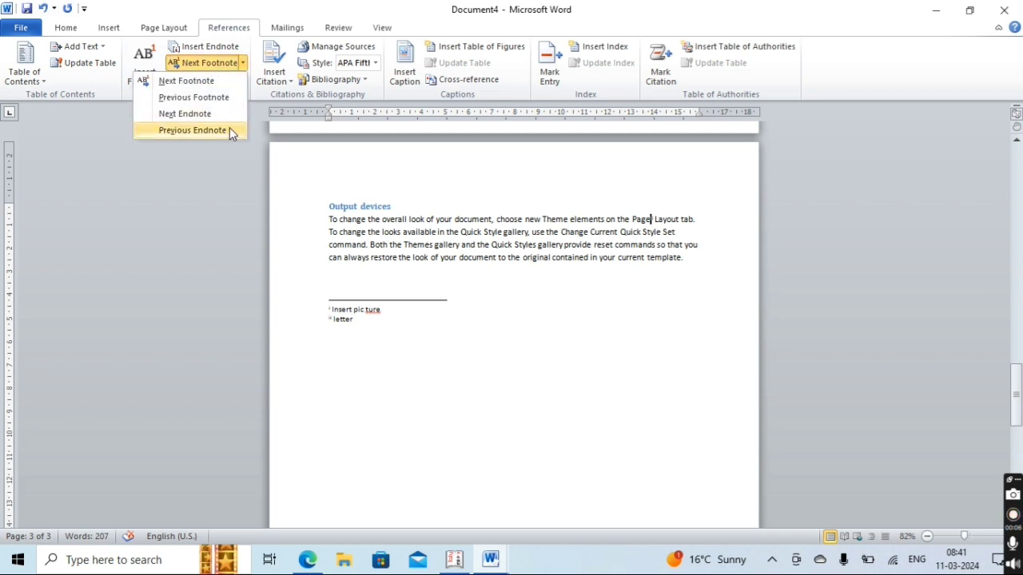
{"action": "left_click", "coordinate": [229, 128]}
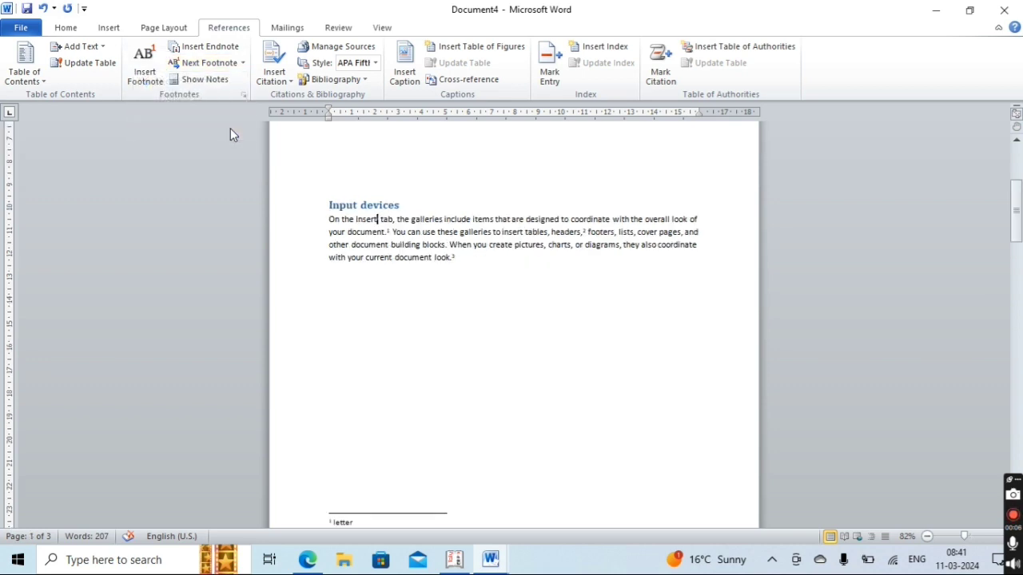